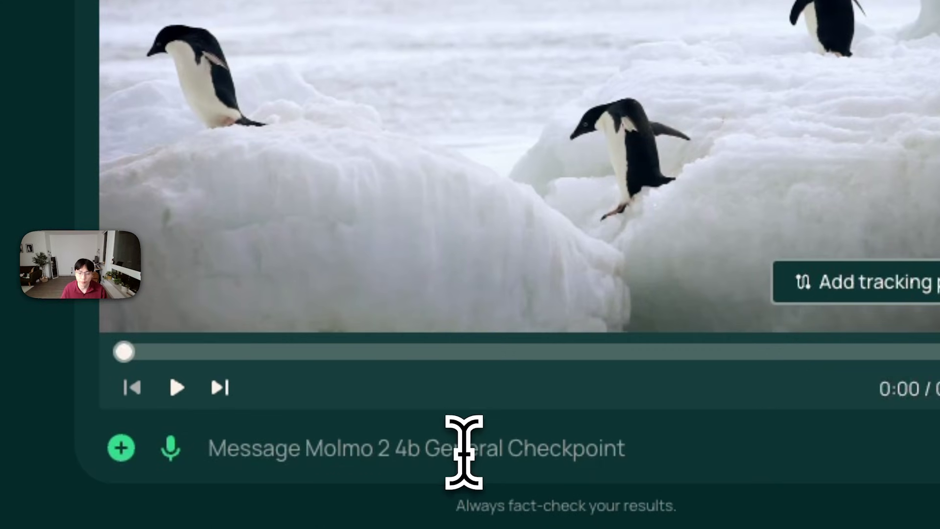
Send the prompt 'track the penguins' to Molmo 2 with the attached penguin video.
click(498, 493)
text(track the )
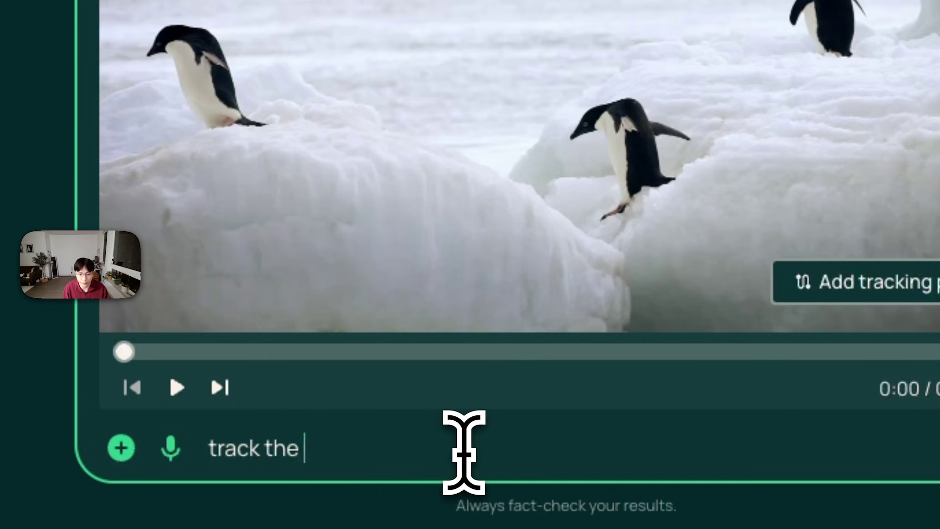
text(penguins)
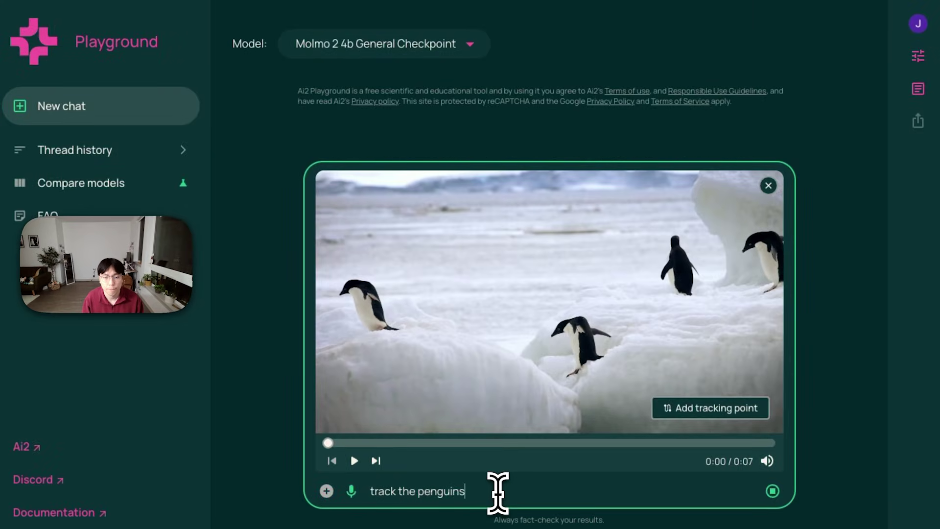
key(Return)
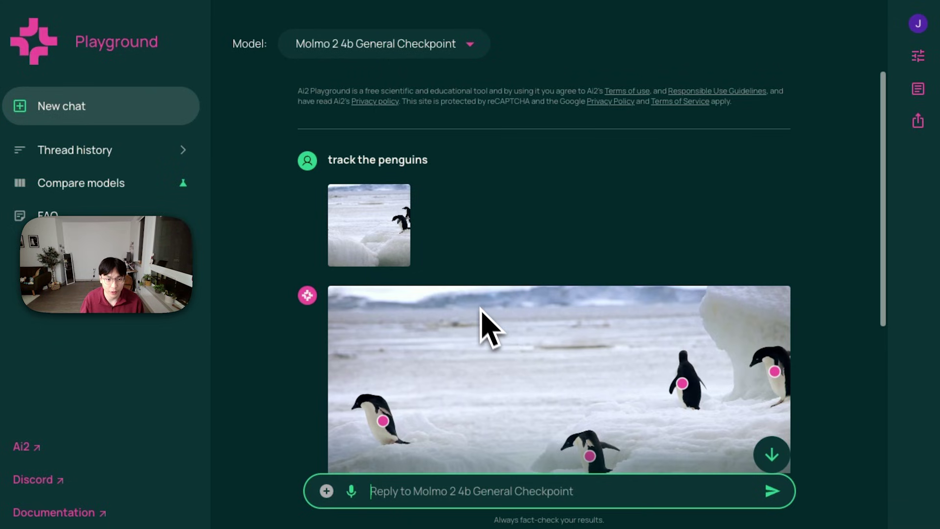
Play the tracked penguin video to 0:07 and bring its 'penguins' label into view.
scroll(514, 289, down, 3)
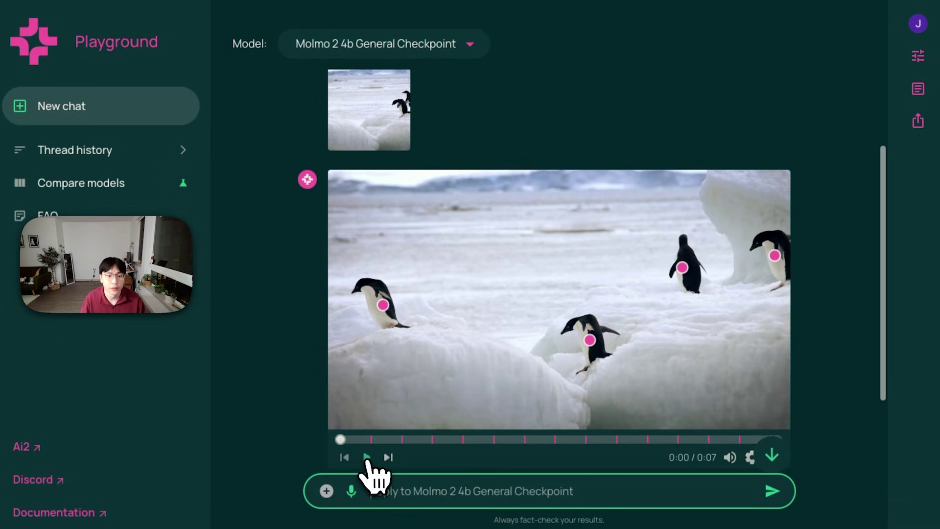
click(367, 458)
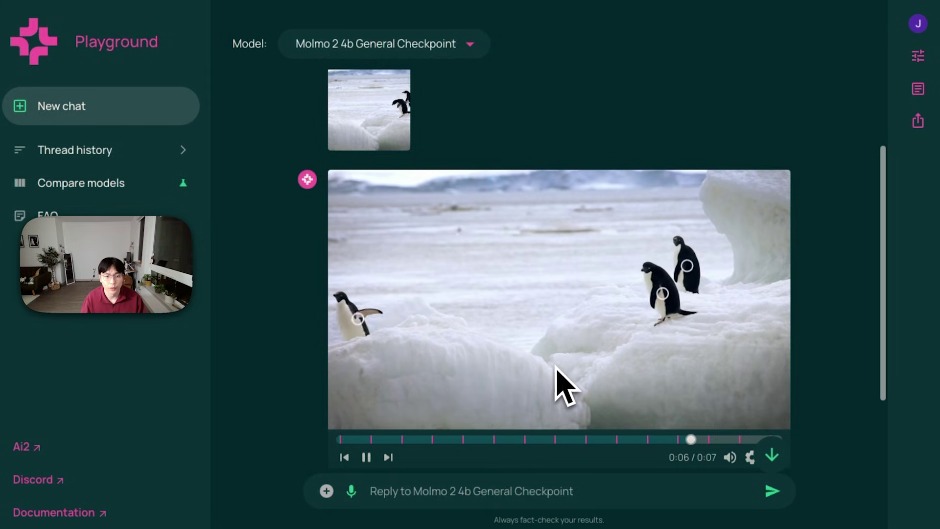
scroll(537, 393, down, 2)
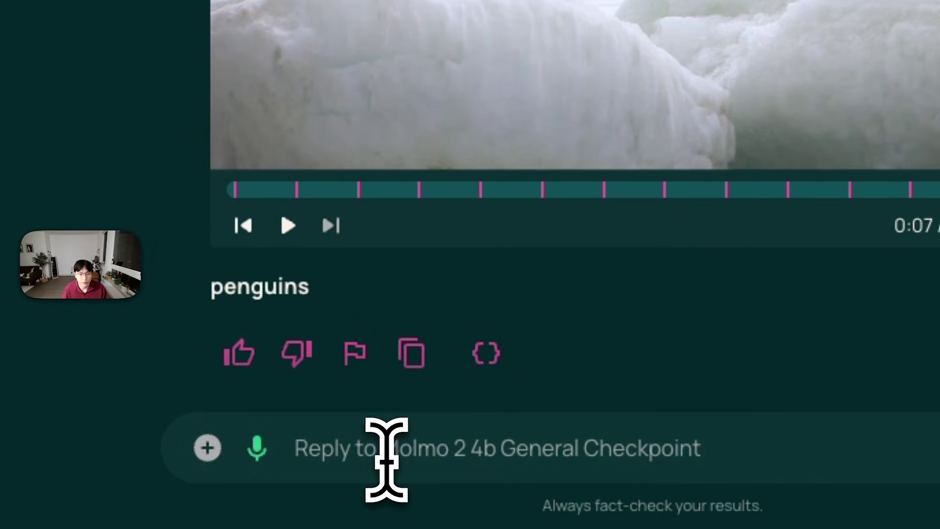
Paste the penguin reply's raw '<tracks coords=…' output into the message box and replay the video.
click(387, 459)
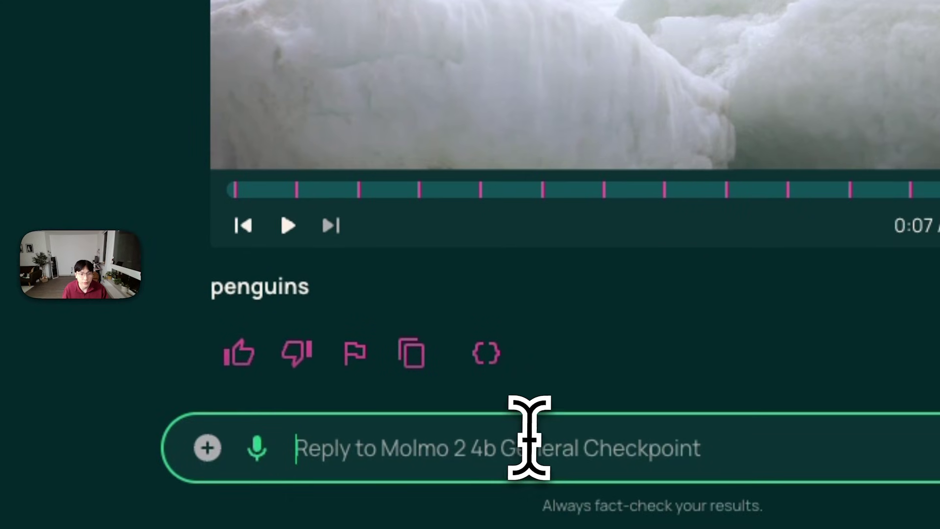
key(ctrl+v)
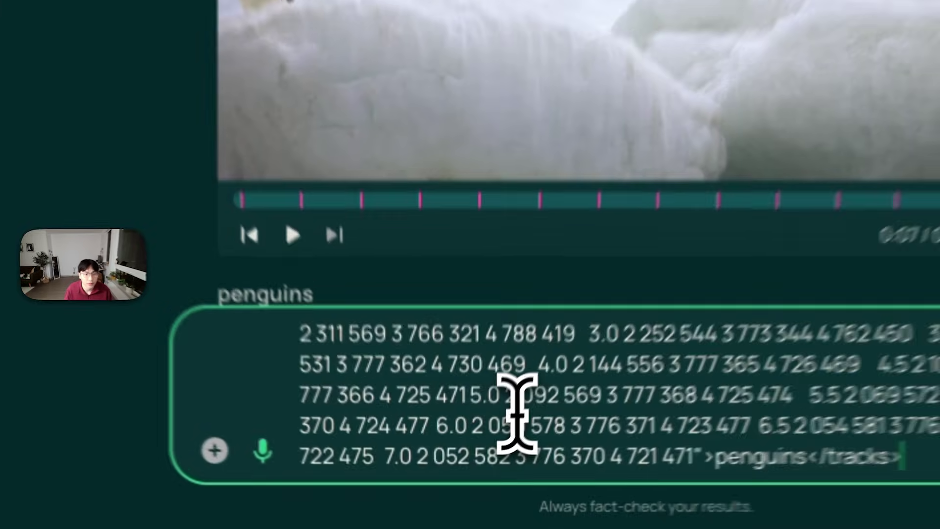
scroll(536, 421, up, 1)
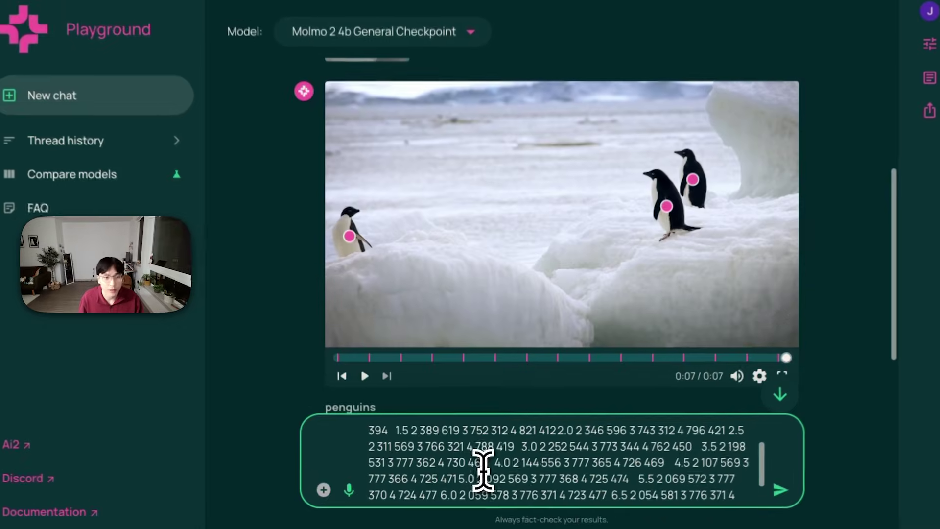
scroll(657, 441, up, 2)
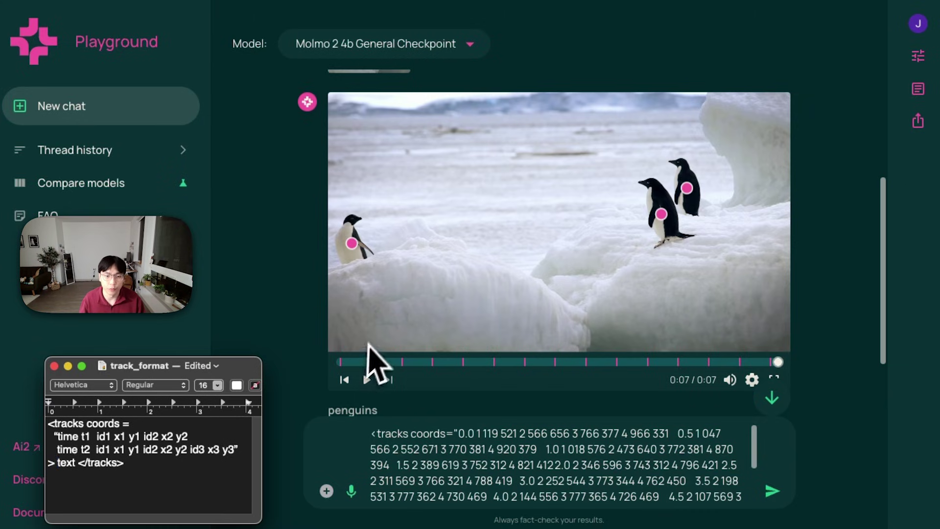
click(367, 380)
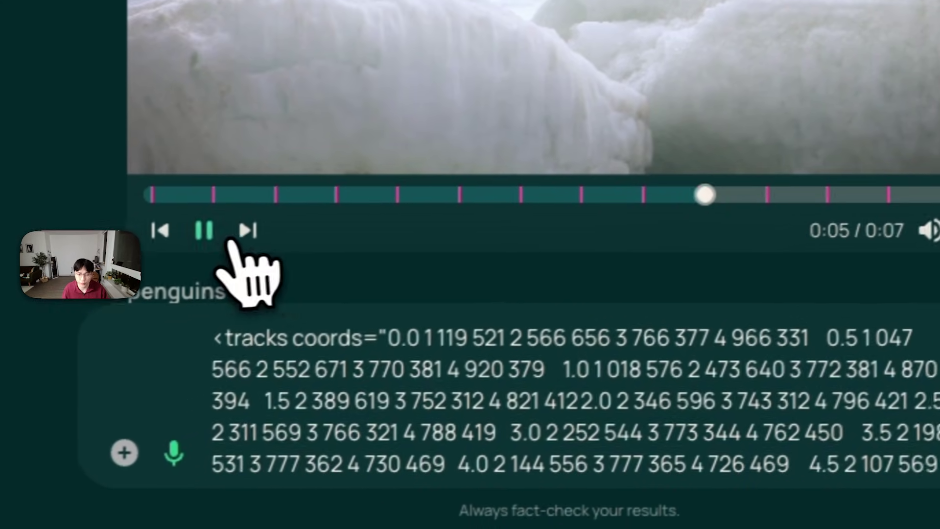
click(166, 240)
click(289, 205)
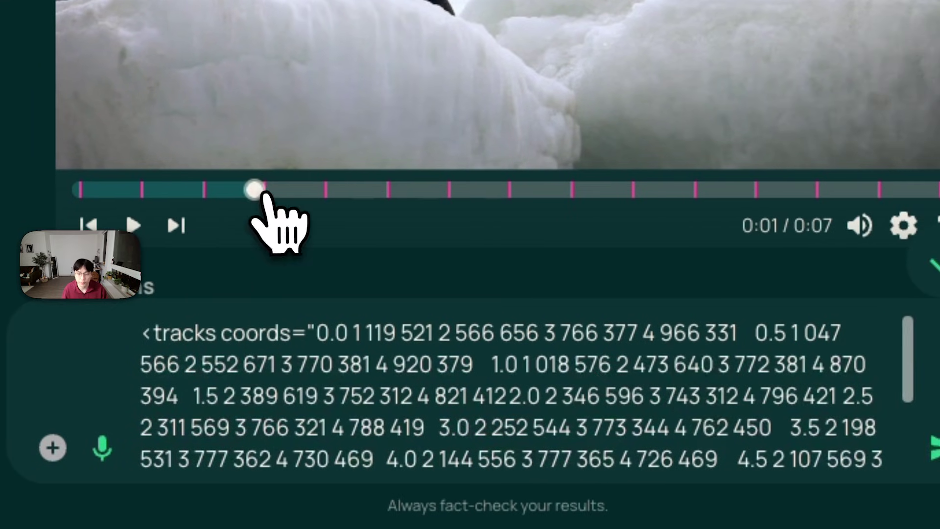
drag(255, 190, 35, 191)
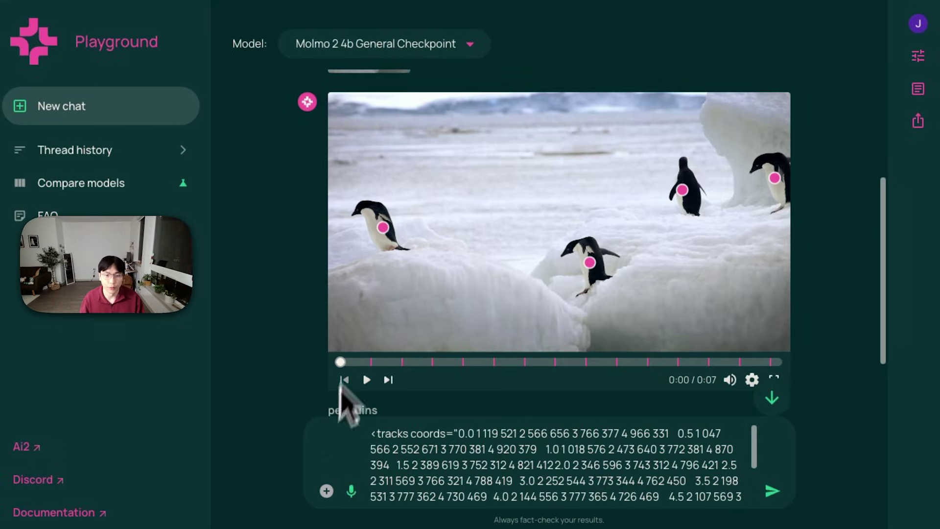
click(367, 381)
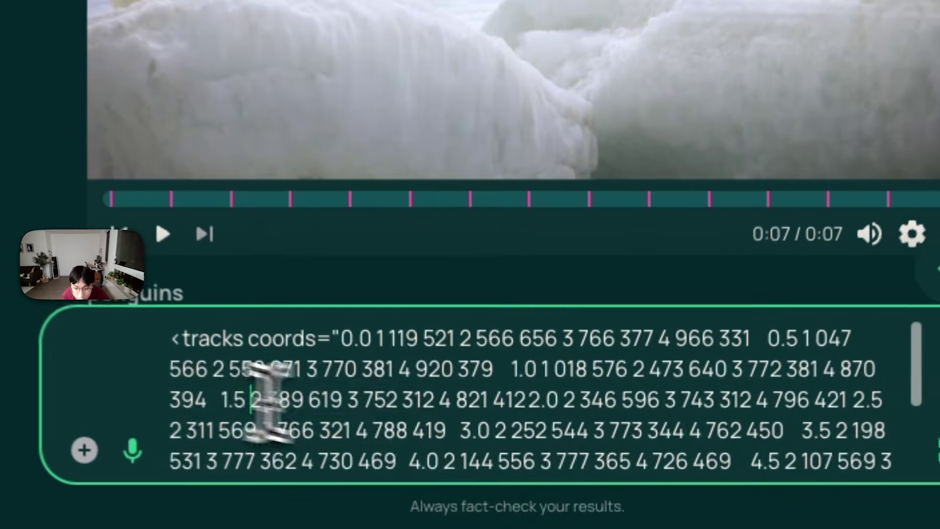
drag(412, 464, 582, 466)
drag(571, 401, 701, 399)
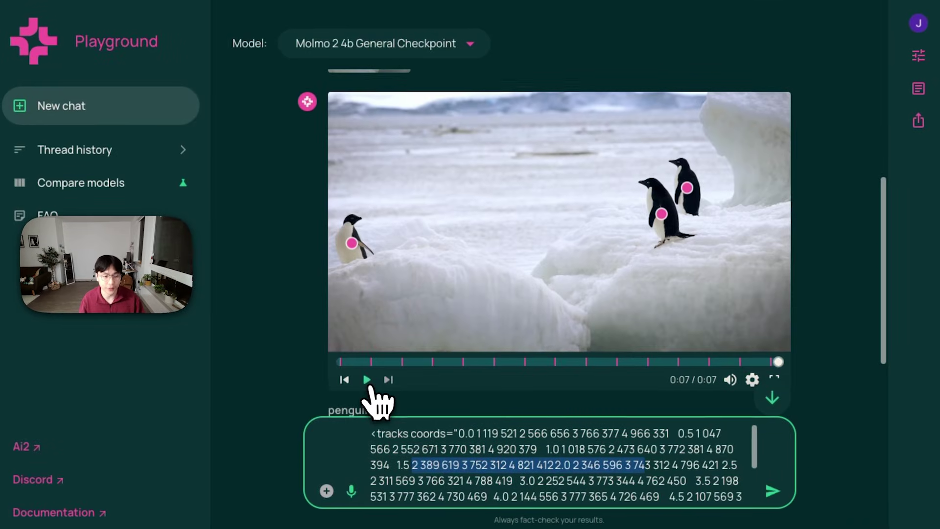
click(369, 387)
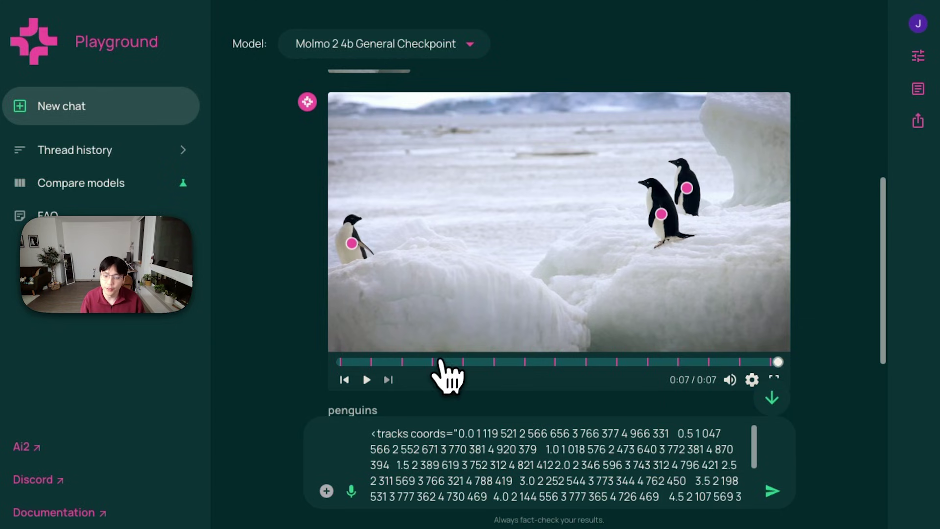
Scrub and replay the penguin tracking video, pausing around 0:03 and 0:02.
drag(442, 362, 391, 362)
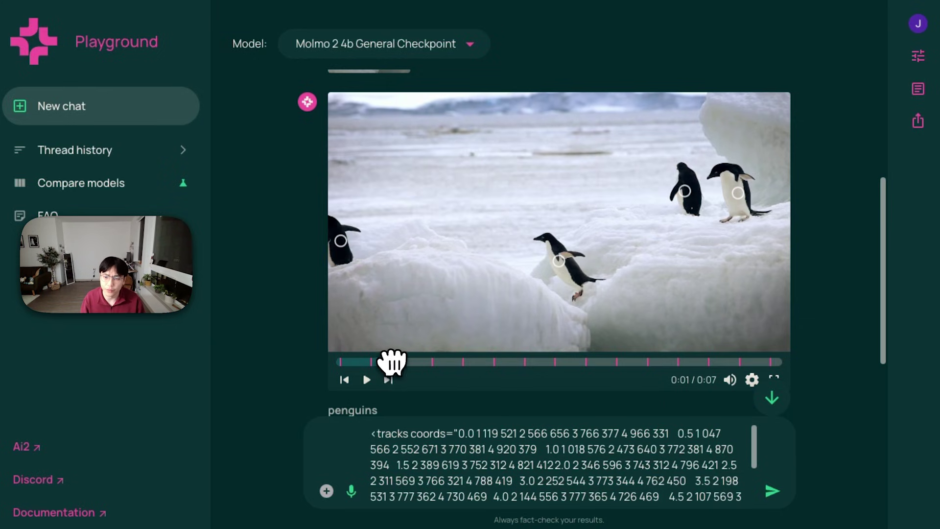
click(369, 381)
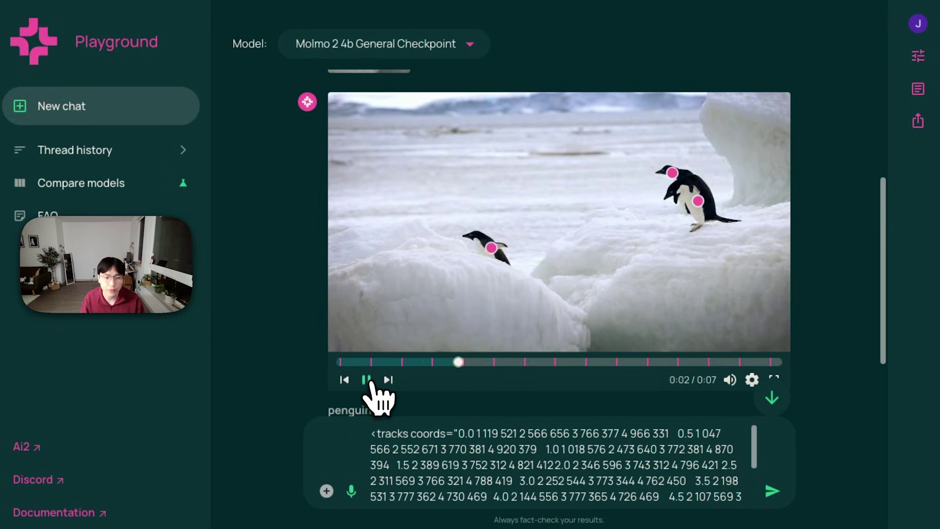
click(368, 380)
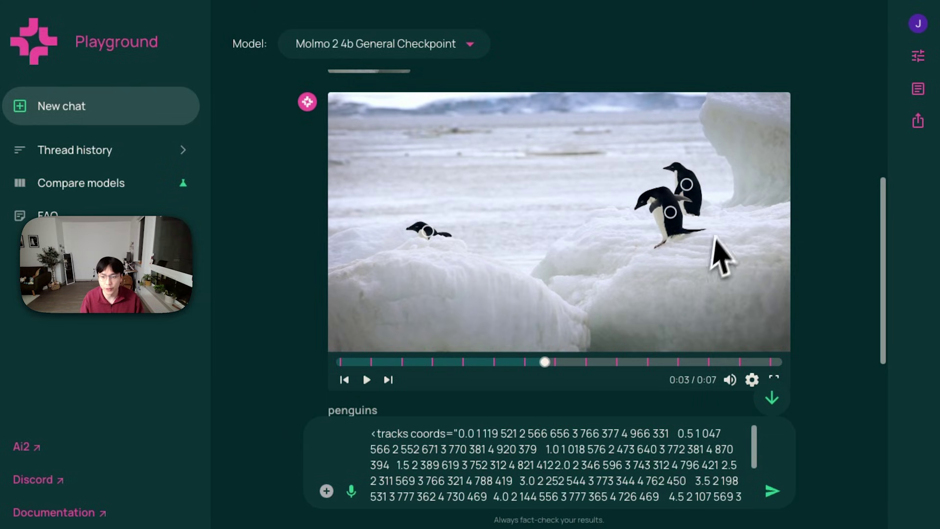
click(371, 362)
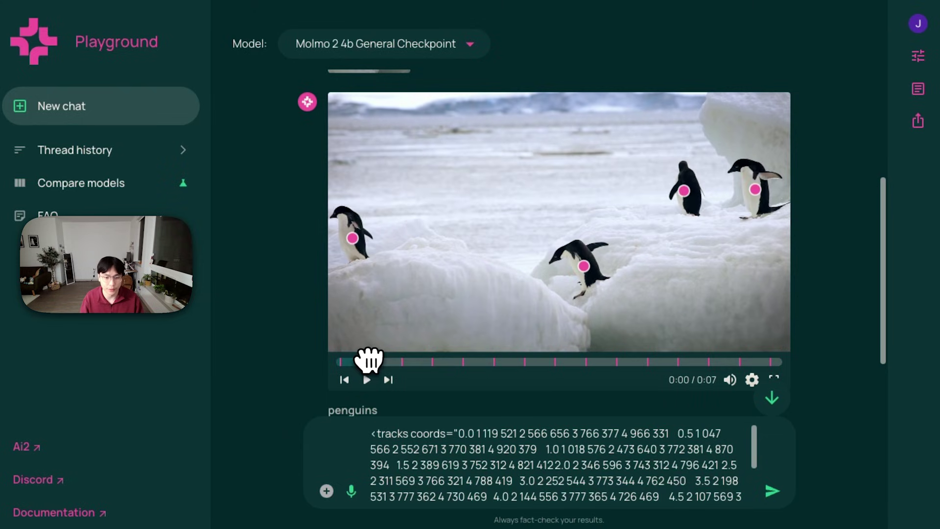
click(366, 381)
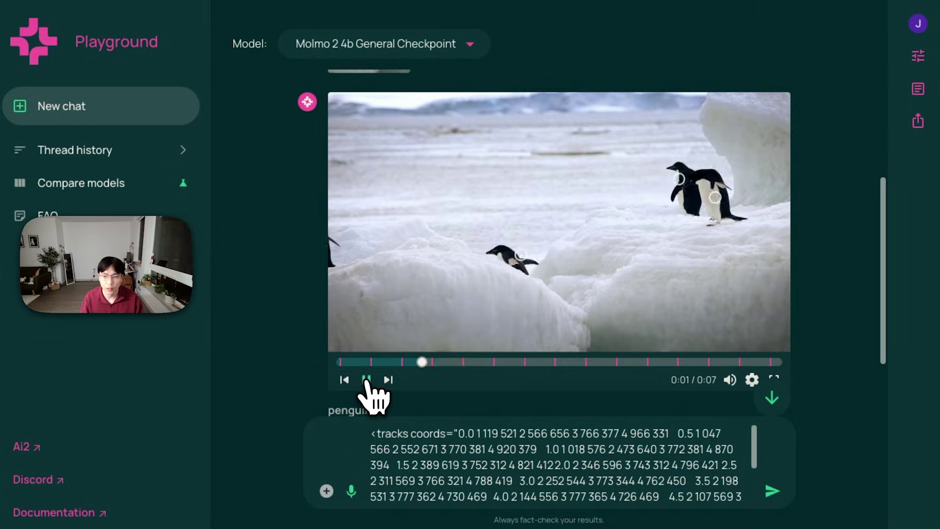
click(367, 381)
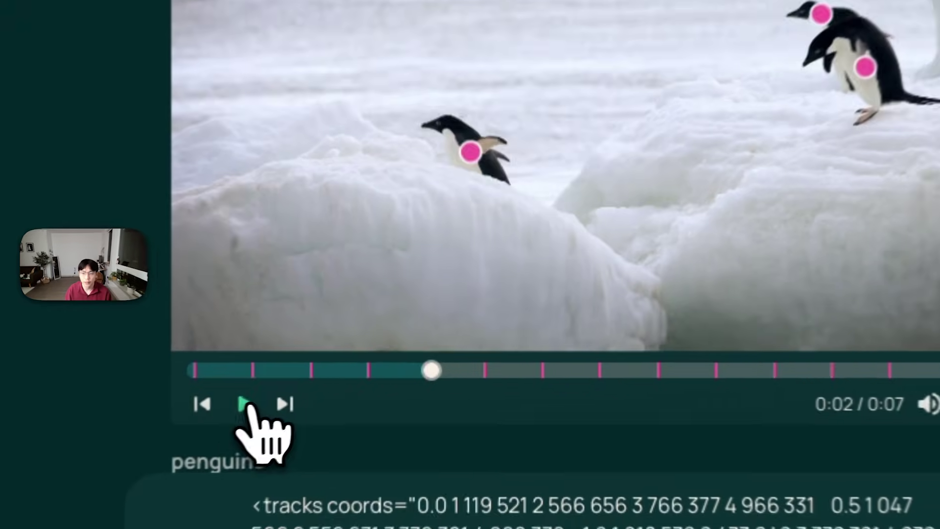
click(245, 406)
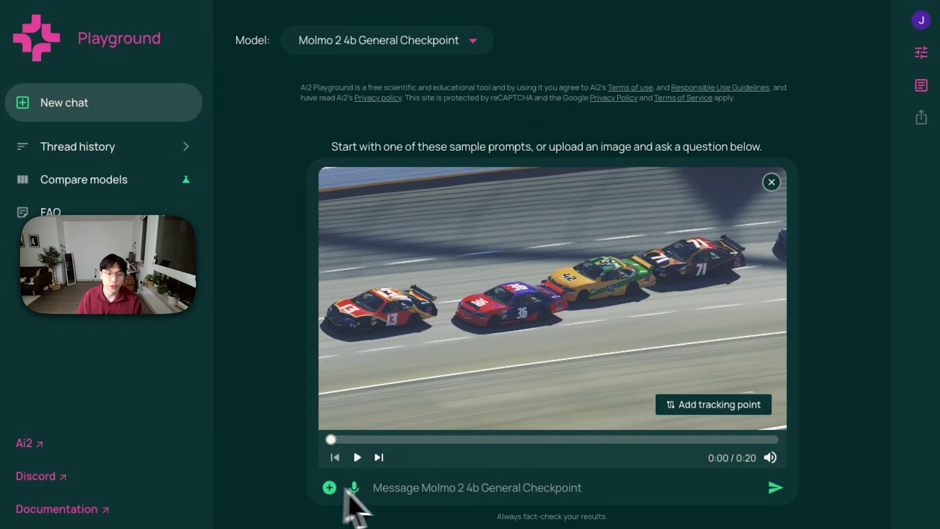
Ask Molmo 2 to 'track the cars in 1 fps' on the race-car video.
click(434, 490)
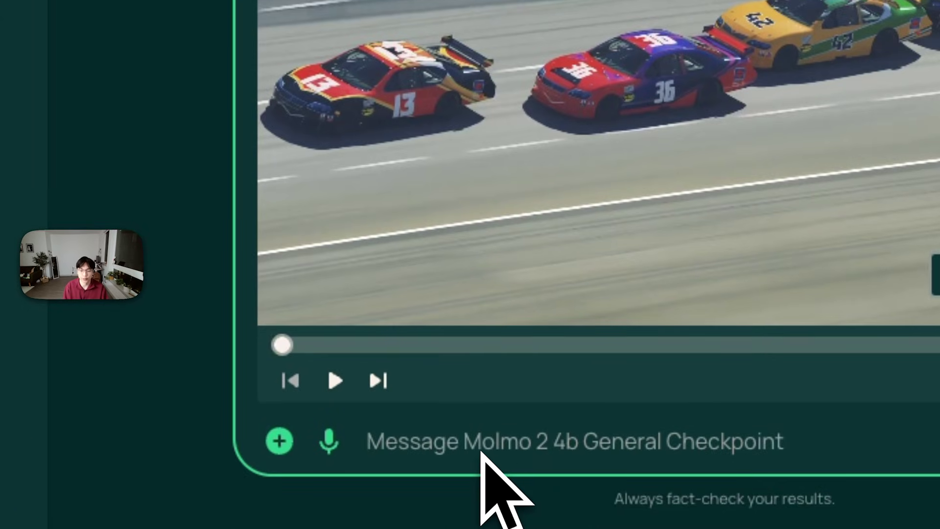
text(track the cars in 1 fps)
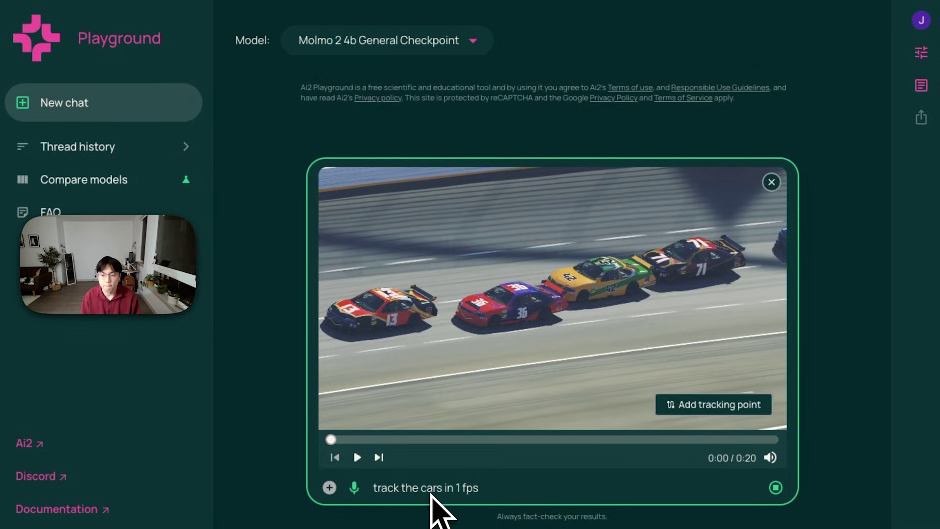
key(Return)
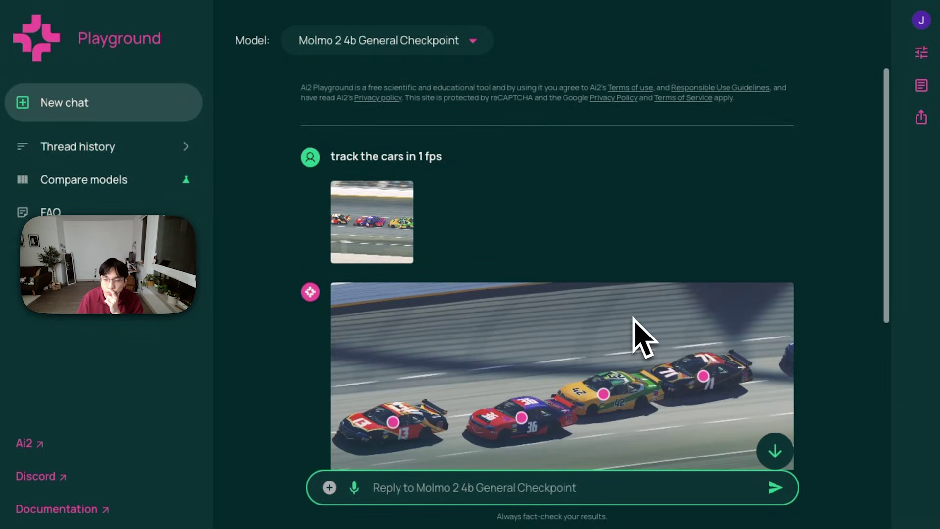
Watch the tracked race video play to its 0:20 end, then bring the 'cars' label into view.
scroll(641, 338, down, 3)
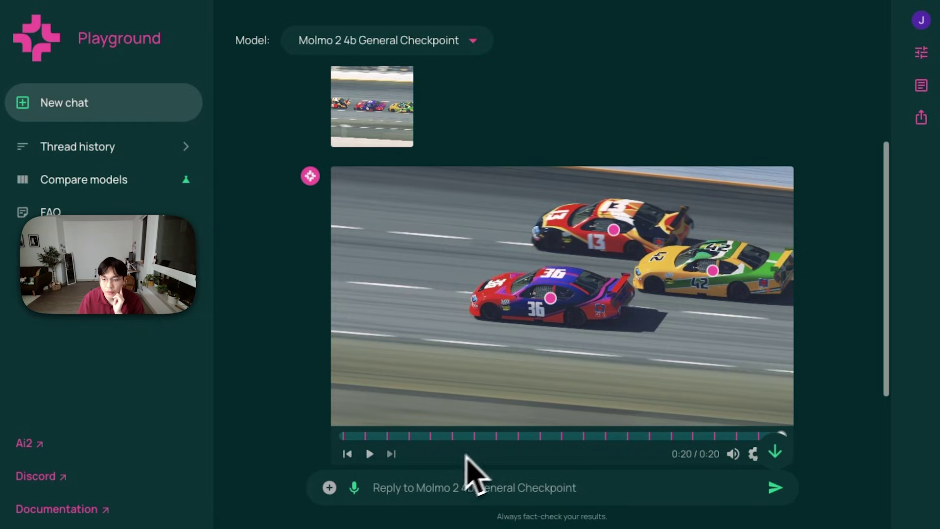
scroll(426, 474, down, 3)
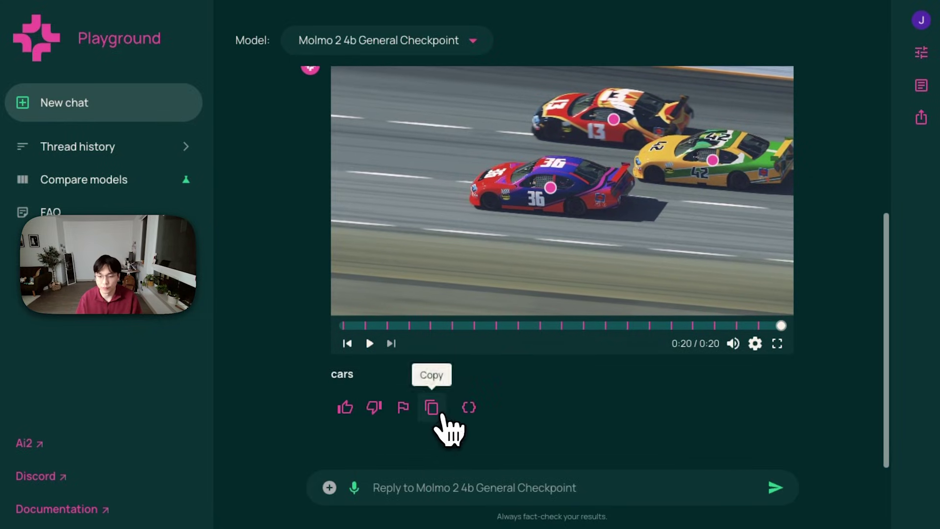
Copy the cars reply's raw '<tracks coords=…' output and paste it into the message box.
click(433, 408)
scroll(447, 431, up, 5)
click(441, 488)
key(ctrl+v)
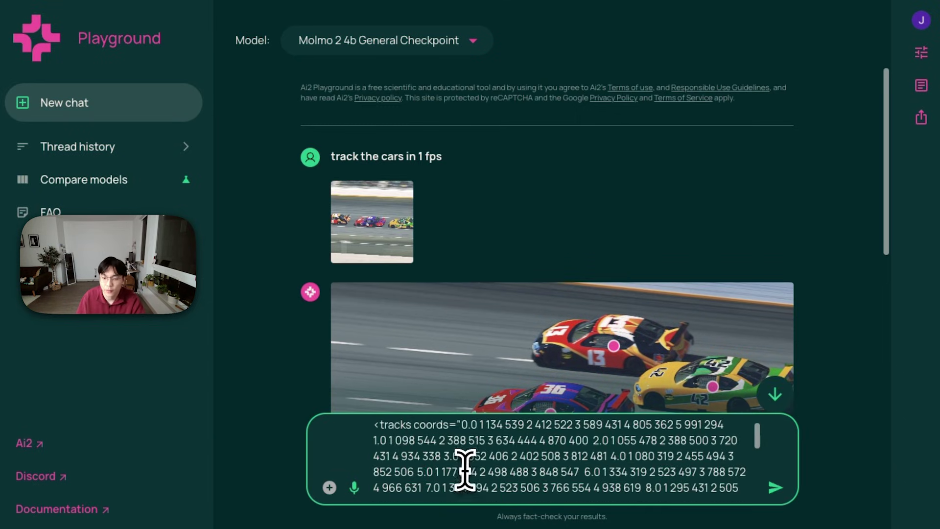
Scrub the tracked cars video to 0:08–0:10 and select the '5 991 294' car coordinates.
scroll(552, 399, down, 4)
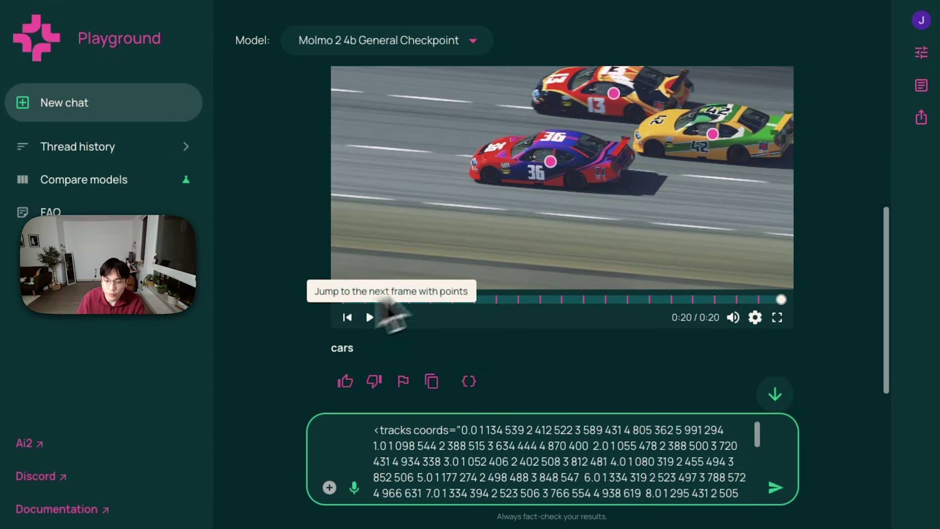
drag(539, 299, 340, 300)
scroll(431, 329, up, 2)
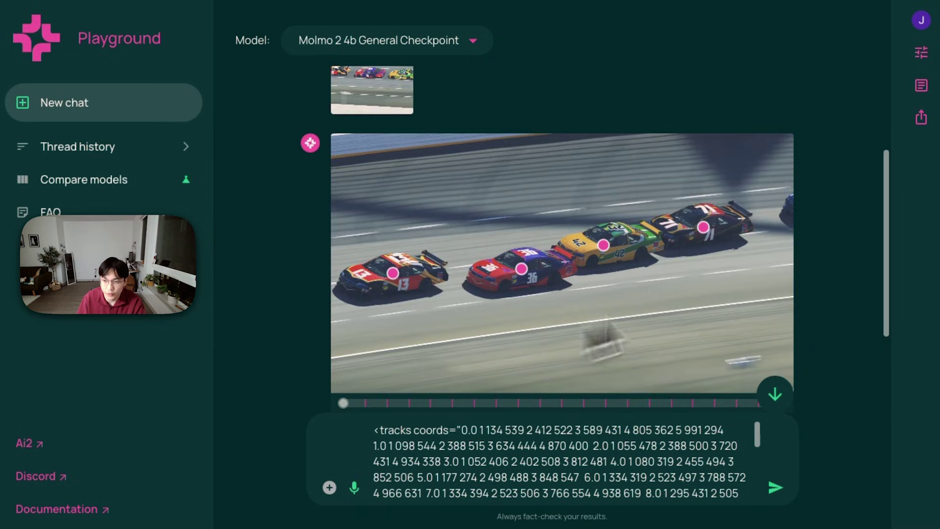
scroll(804, 231, down, 2)
click(552, 319)
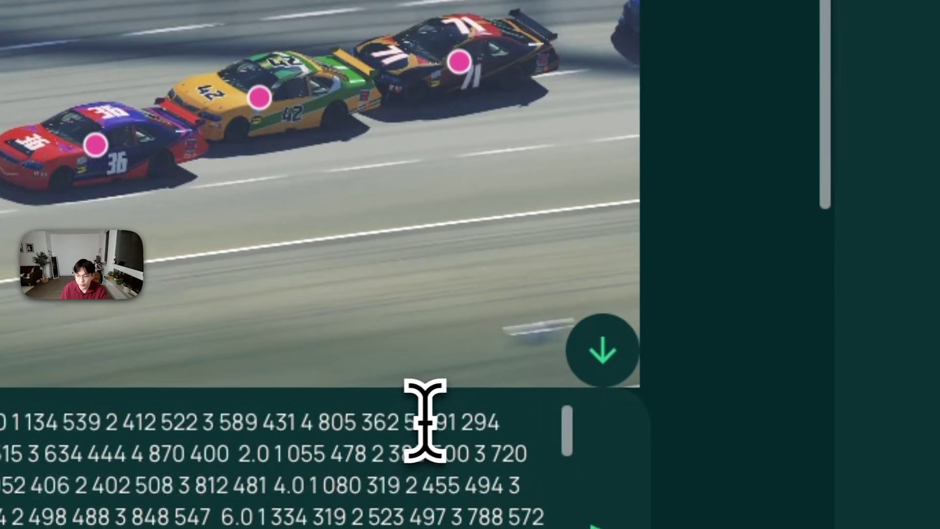
drag(406, 422, 500, 422)
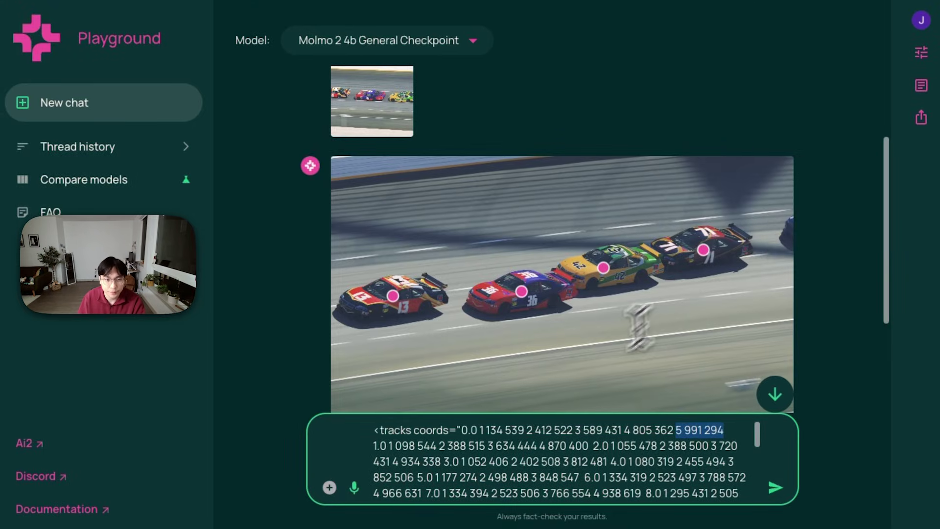
scroll(531, 361, down, 3)
Play the cars tracking video, pause at 0:09, then scrub between 0:02 and 0:06.
click(372, 338)
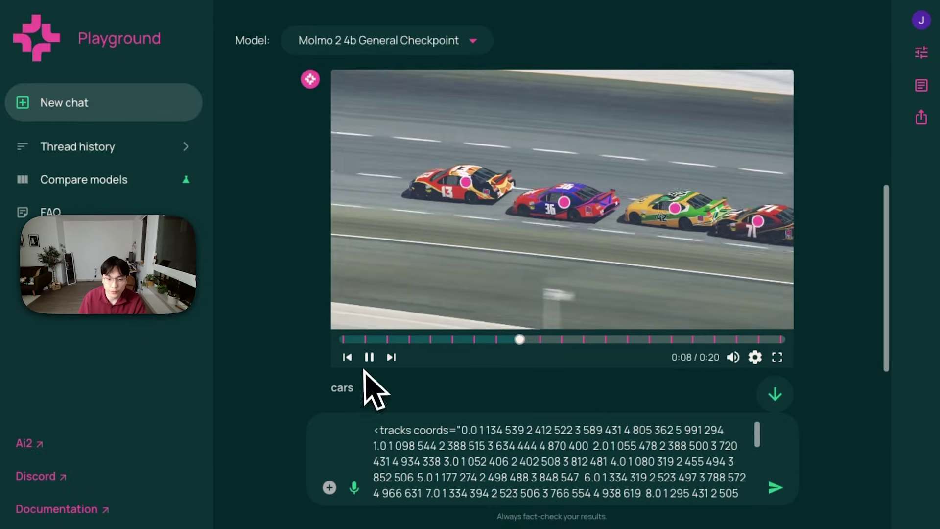
click(370, 358)
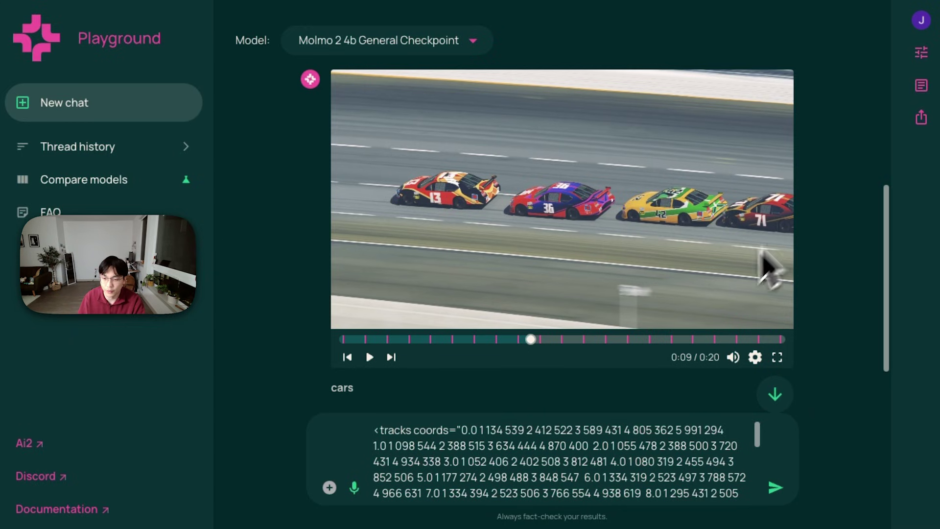
click(410, 339)
drag(443, 343, 474, 337)
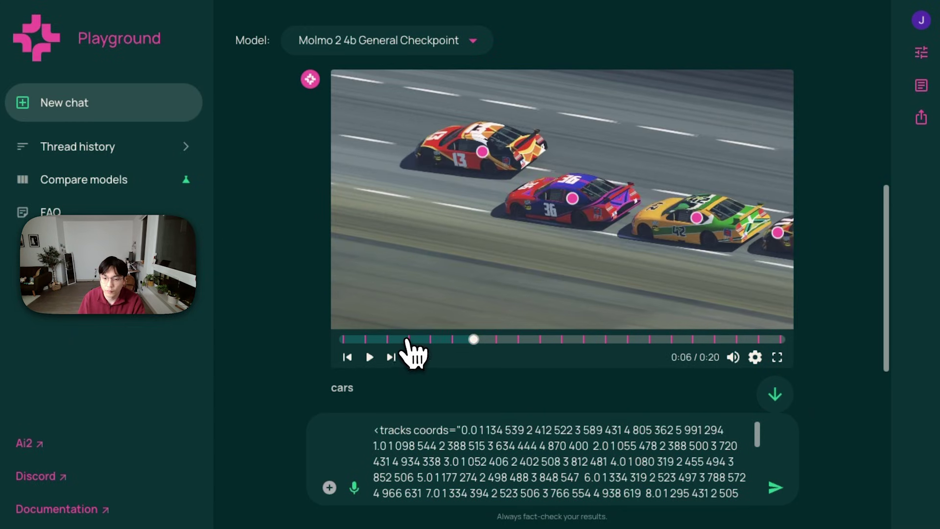
drag(398, 339, 391, 339)
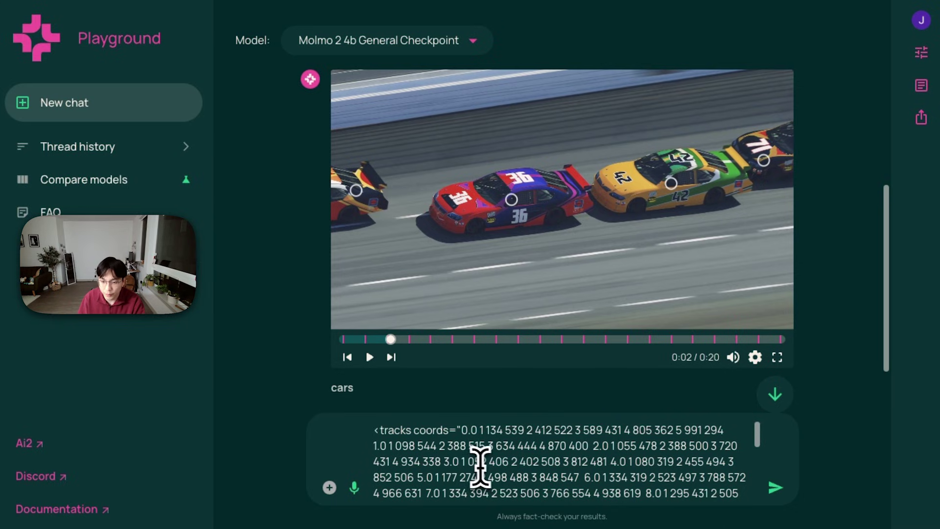
Set the video to 0:07 and highlight the car coordinates for the 5.0 and 7.0 timestamps.
drag(594, 441, 424, 461)
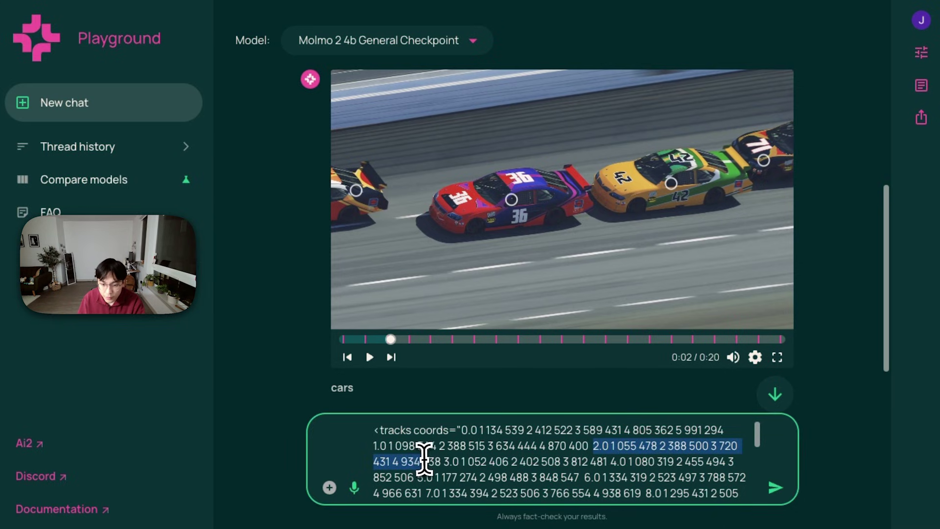
click(496, 339)
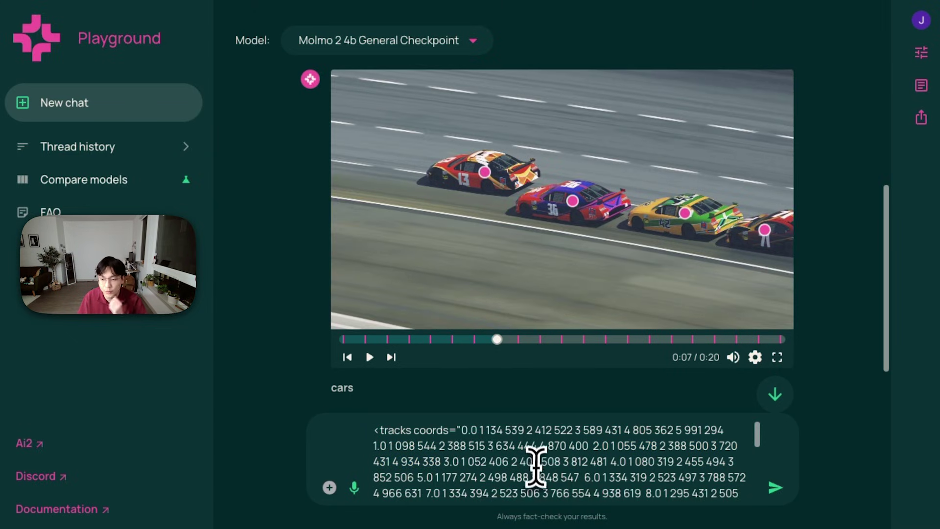
scroll(546, 473, down, 1)
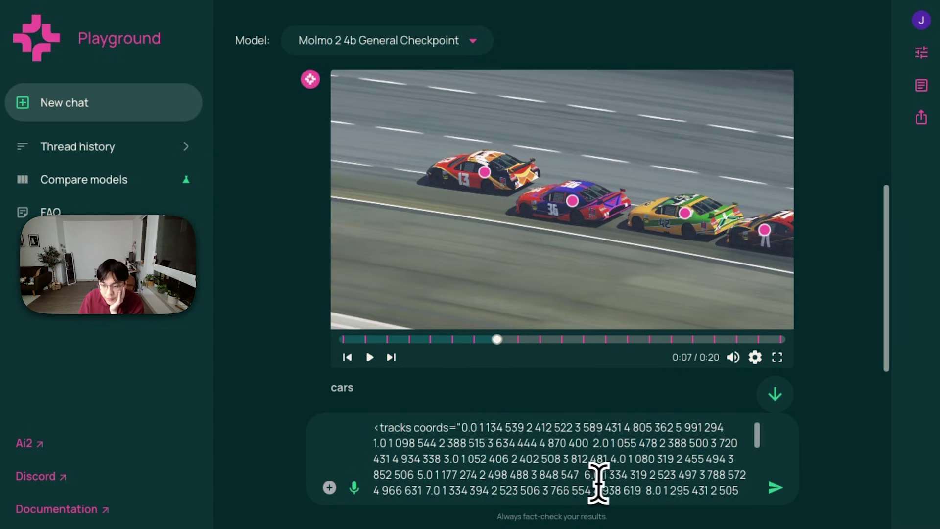
scroll(609, 484, down, 1)
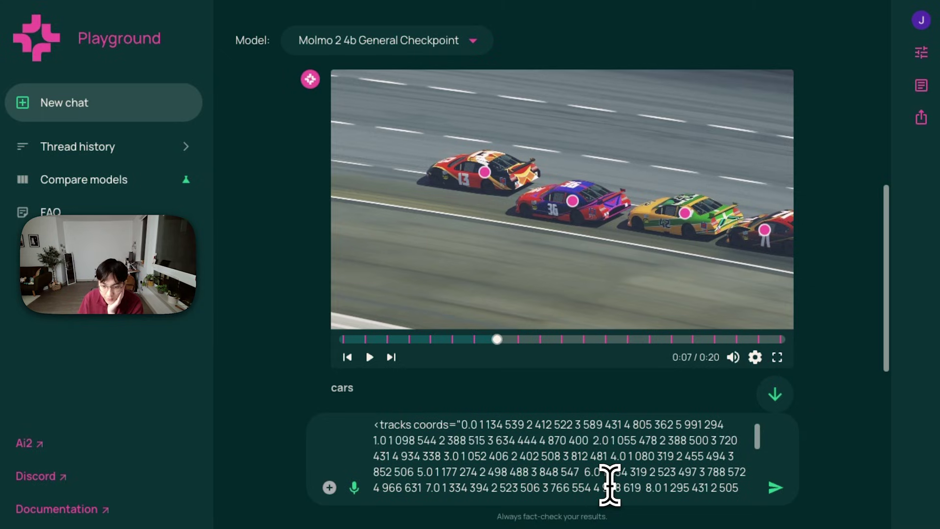
drag(442, 473, 561, 473)
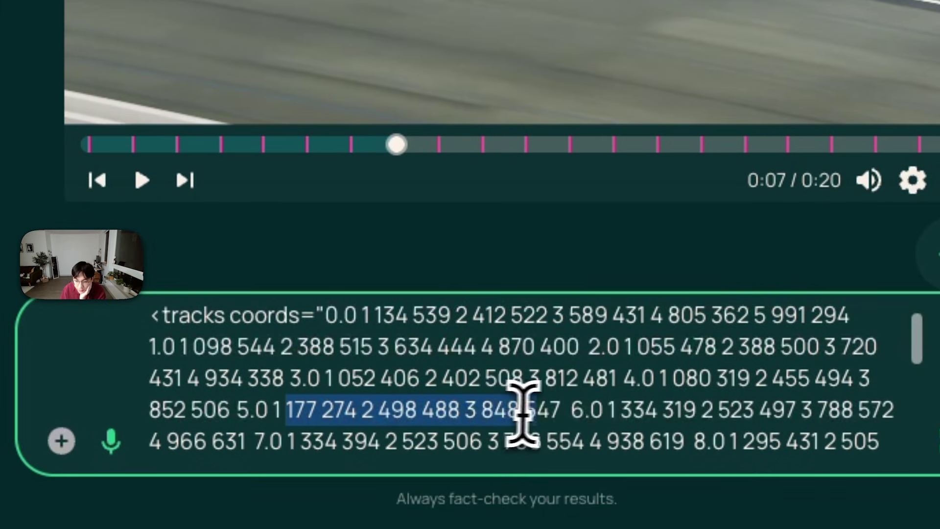
scroll(551, 416, down, 1)
drag(522, 411, 260, 420)
click(264, 421)
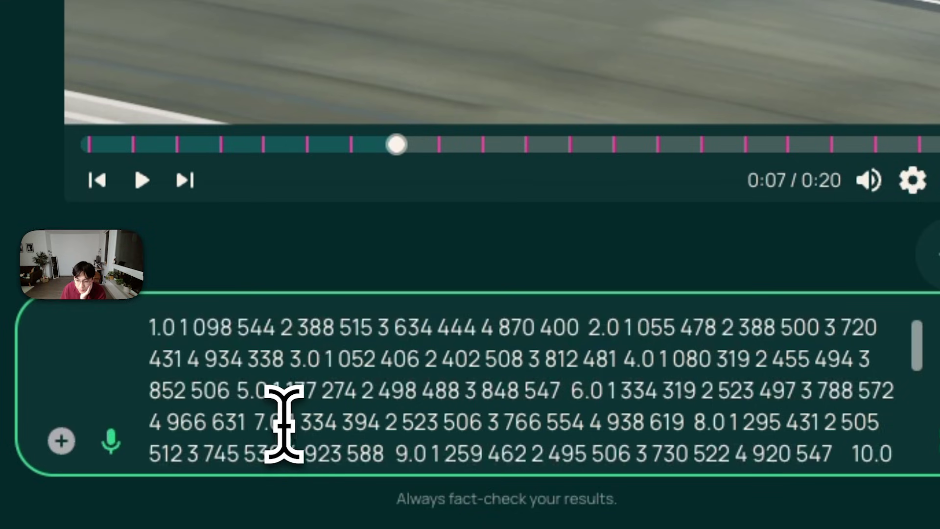
drag(285, 422, 678, 421)
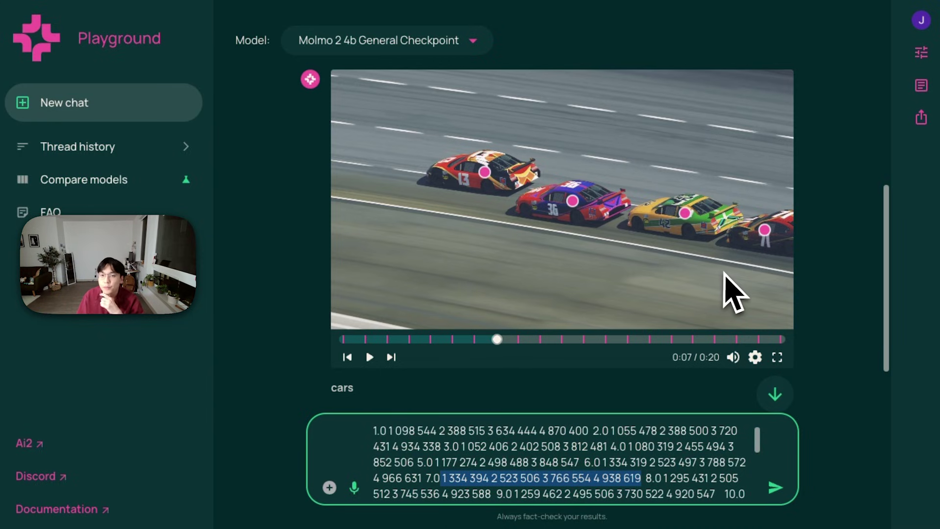
In a fresh chat, ask Molmo to 'track the 71 car' in the race video.
click(372, 339)
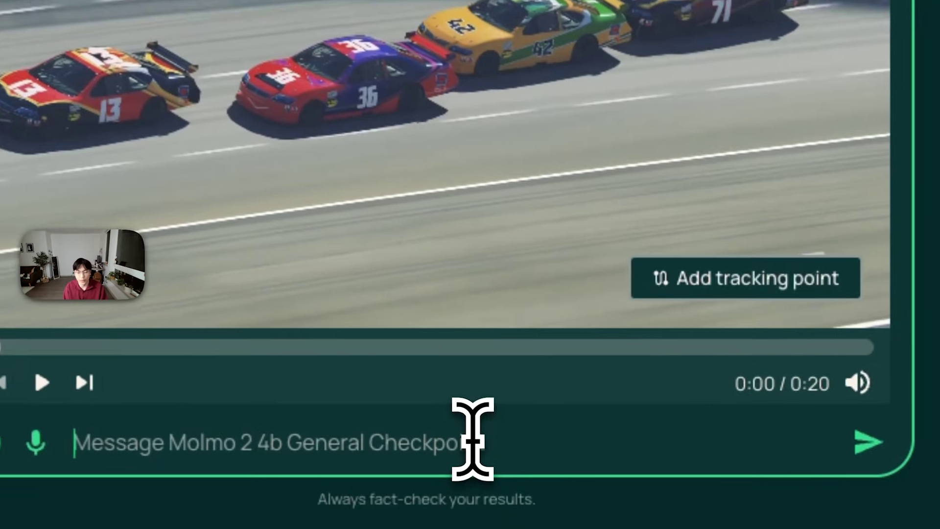
text(track the 71 car)
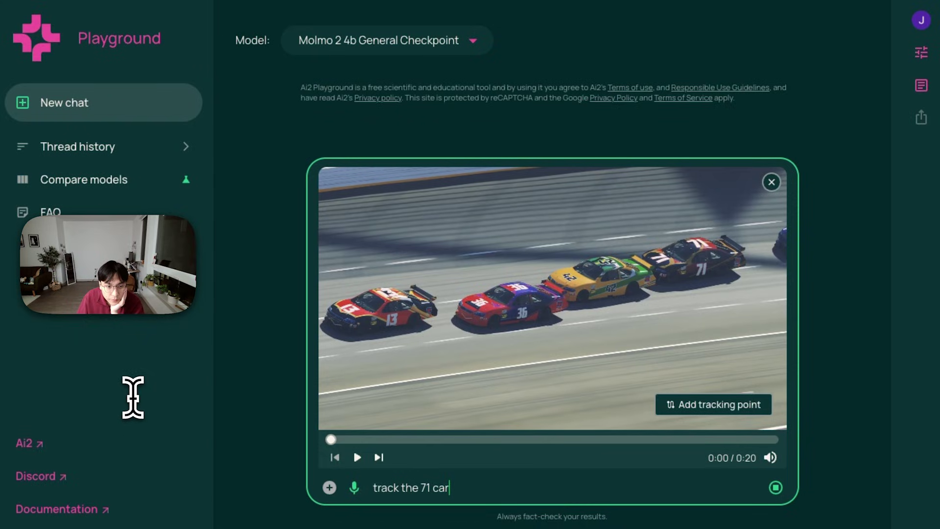
key(Return)
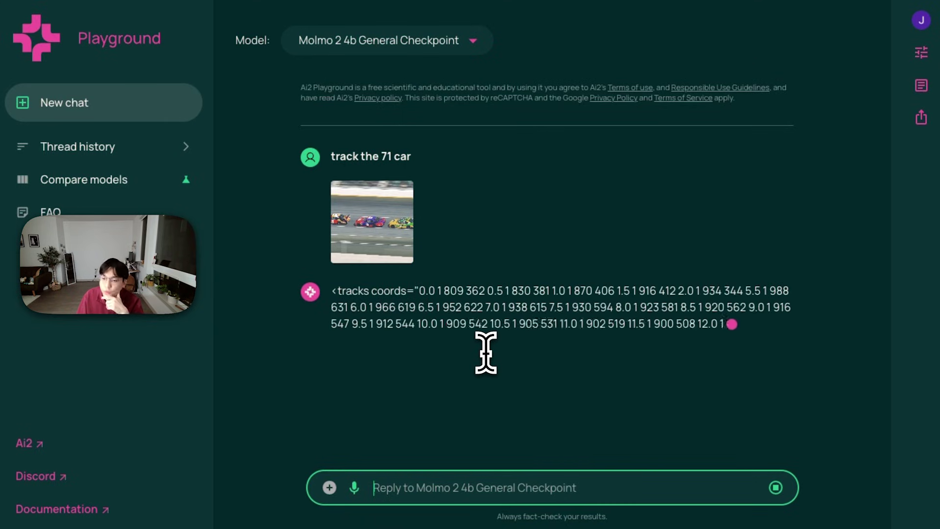
Play the 71 car tracking result and paste its copied track coordinates into the reply box.
scroll(653, 311, down, 2)
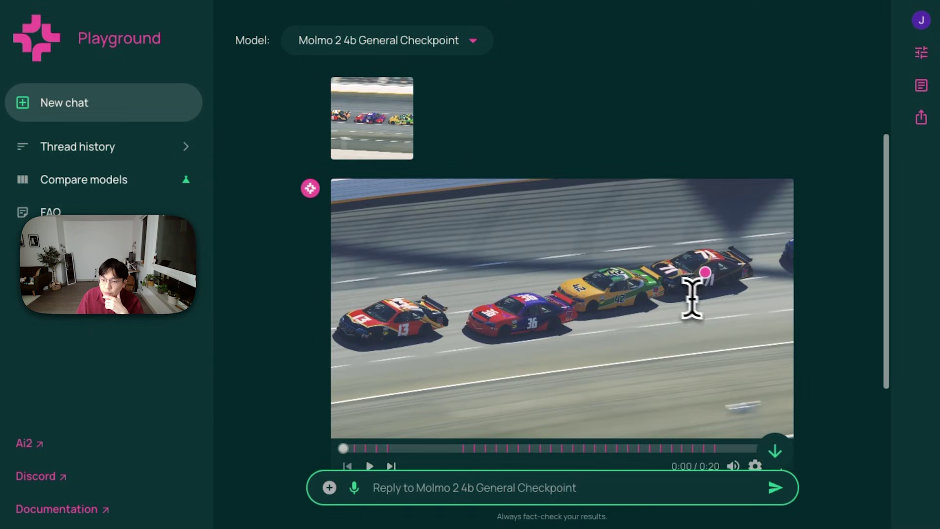
scroll(489, 315, down, 3)
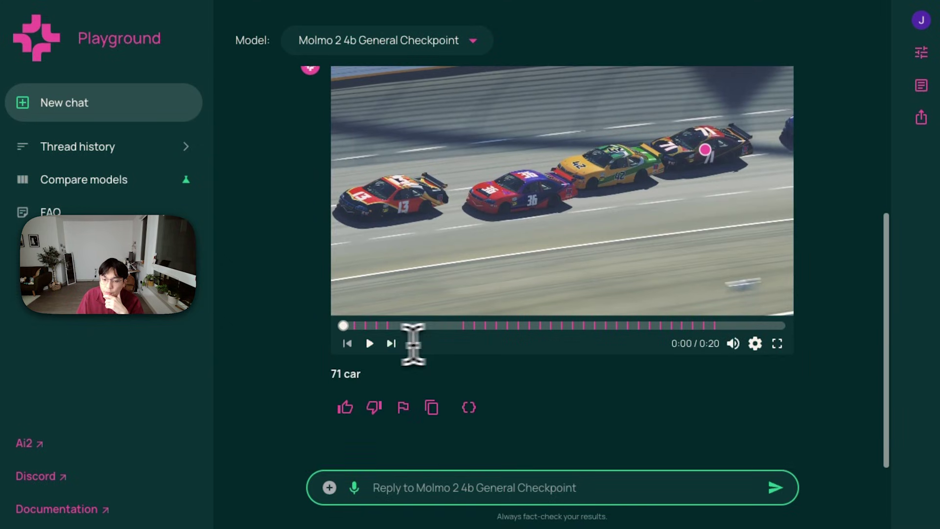
click(370, 343)
click(432, 408)
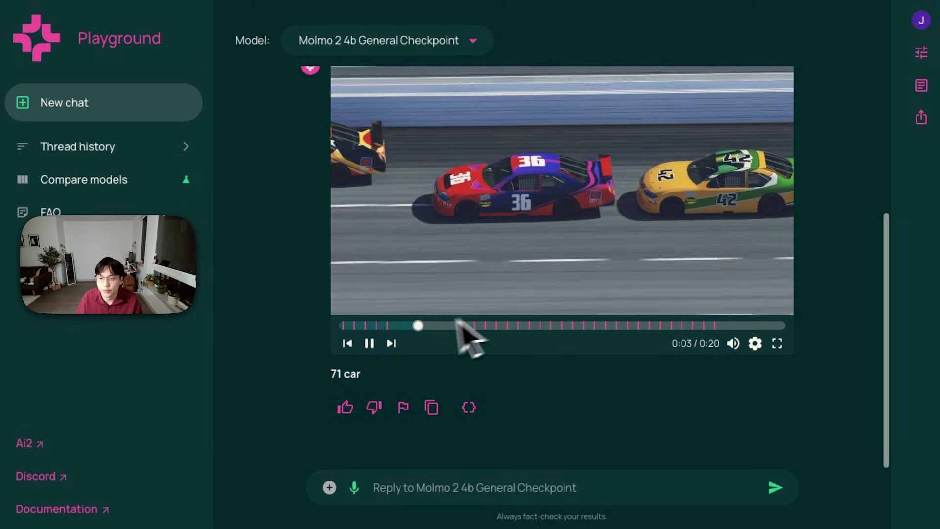
click(498, 477)
key(ctrl+v)
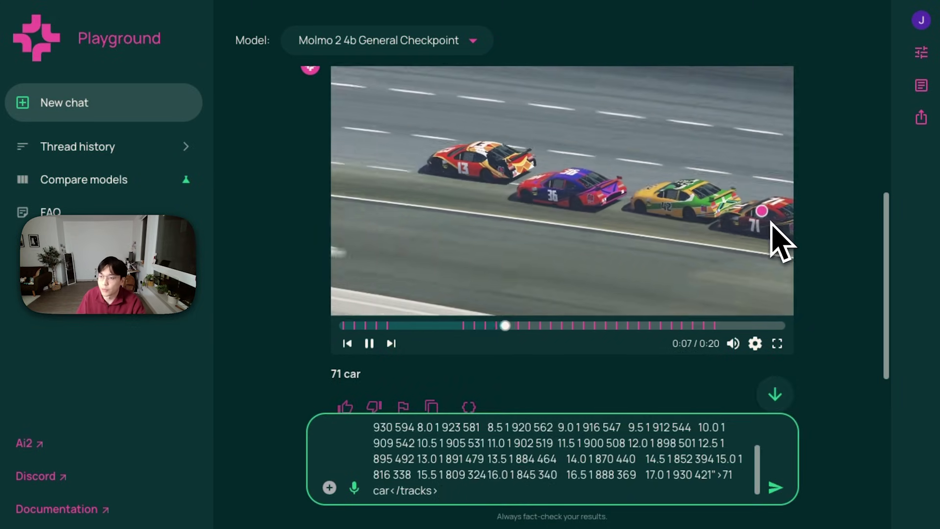
Inspect the pasted coordinates and pause the 71 car video at 0:06.
scroll(592, 436, up, 3)
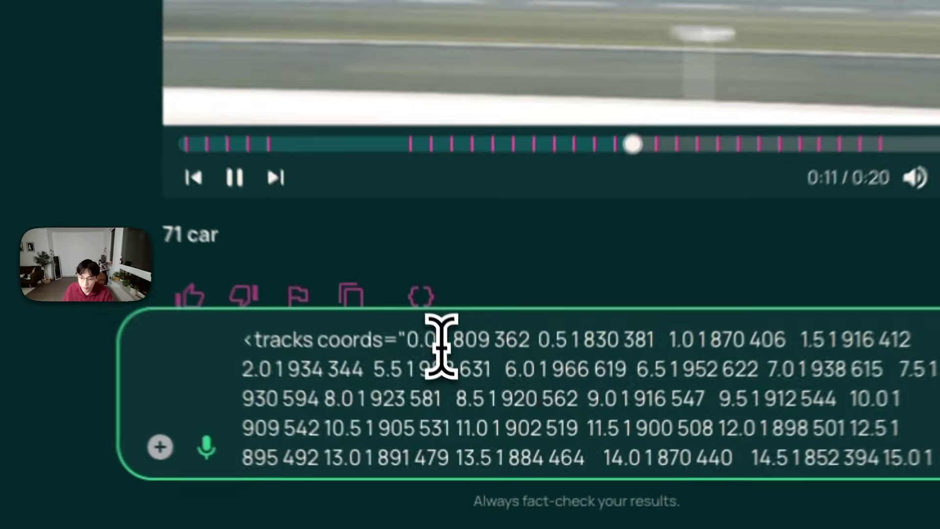
drag(471, 431, 546, 489)
drag(568, 444, 584, 425)
scroll(583, 429, up, 2)
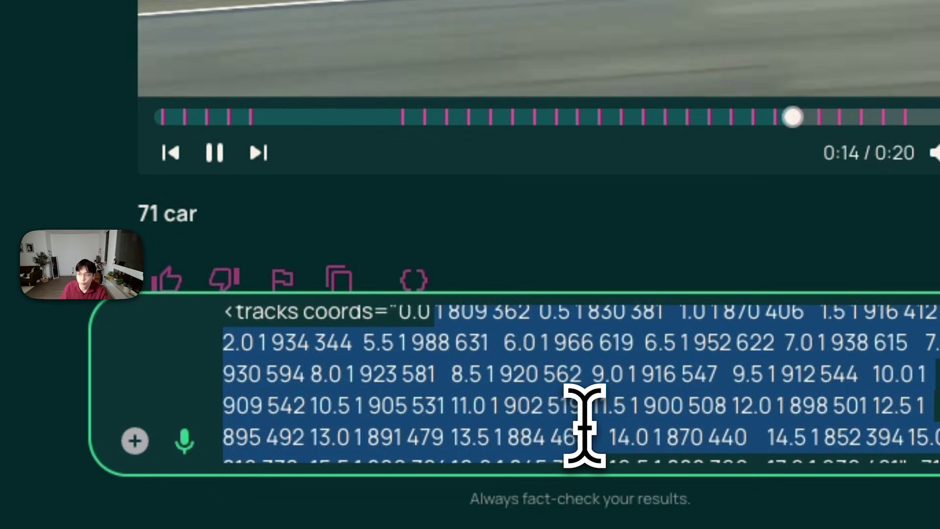
click(541, 387)
click(391, 118)
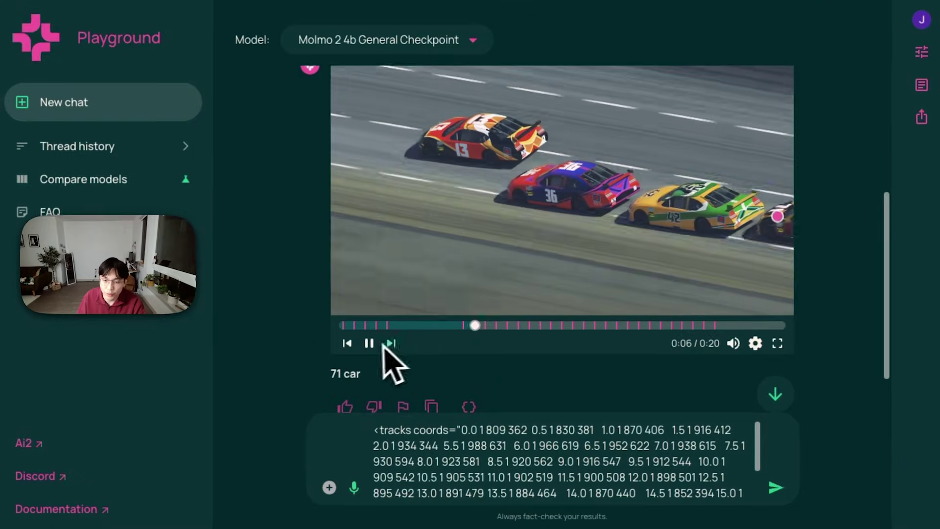
click(339, 306)
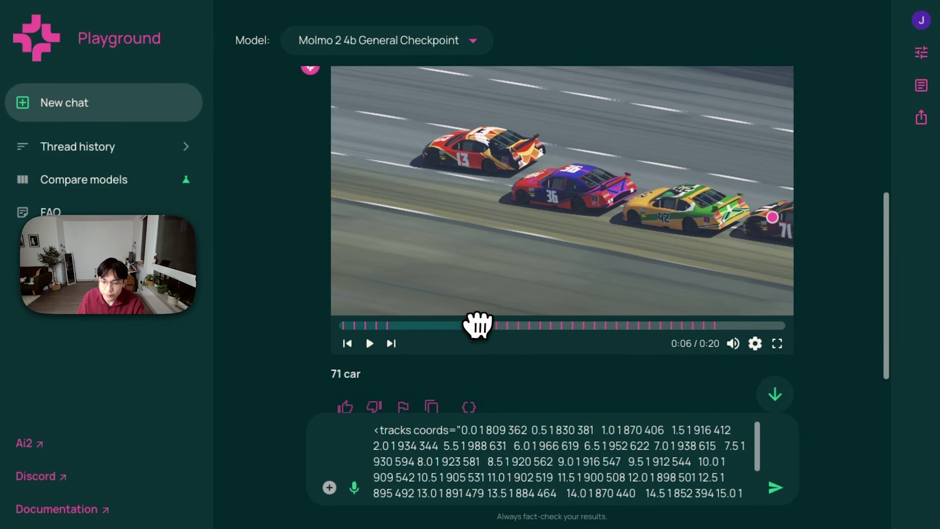
drag(463, 323, 463, 324)
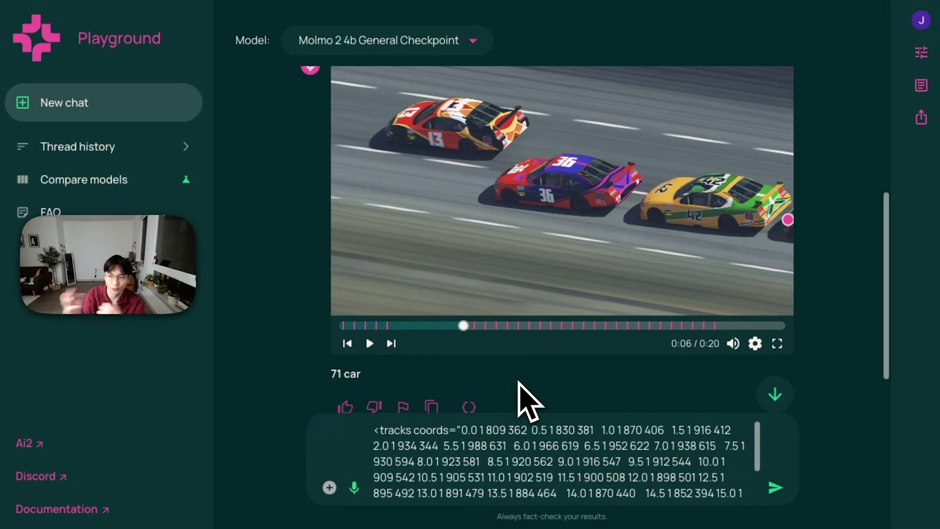
scroll(519, 382, up, 1)
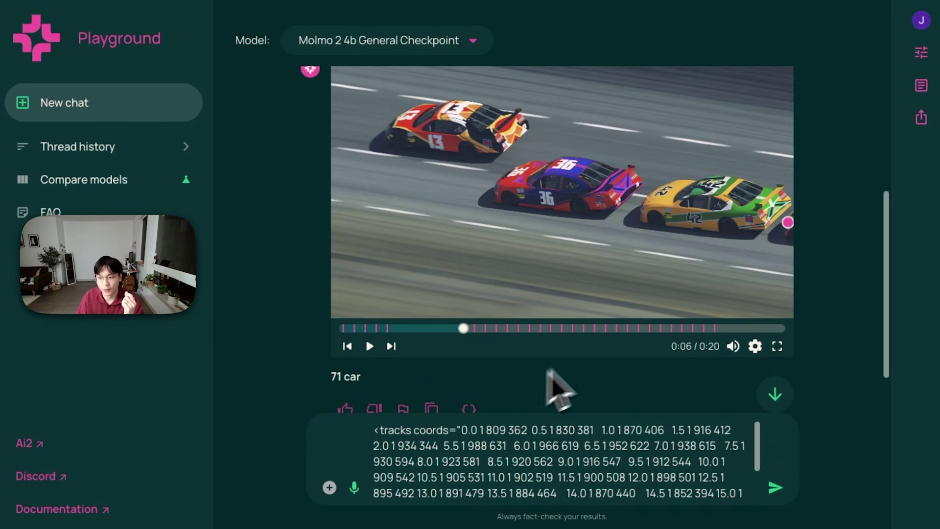
Play the 71-car tracking result, scrub back to about 0:17, then jump to the end.
click(370, 346)
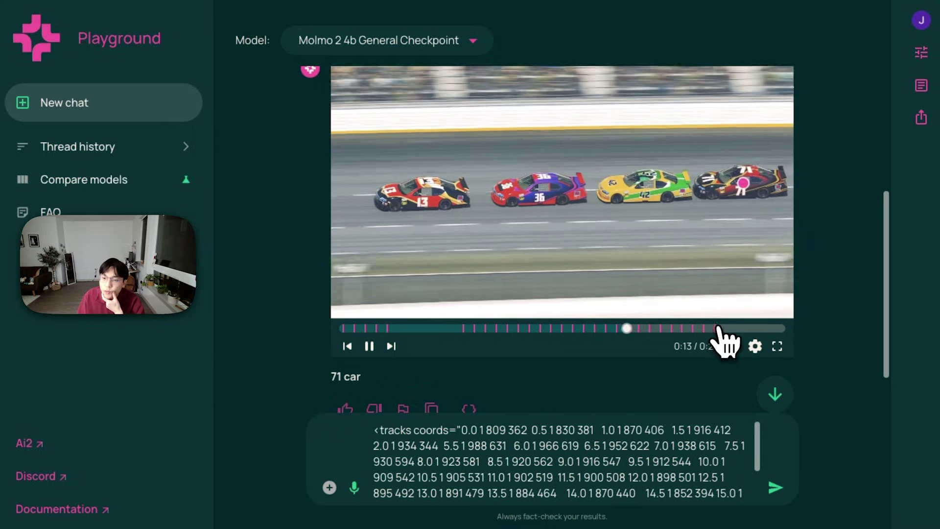
click(716, 325)
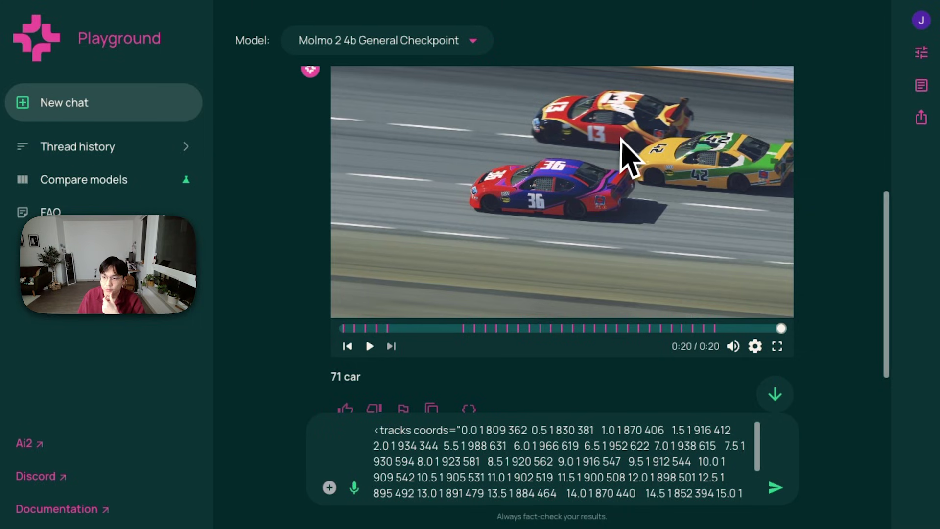
click(706, 327)
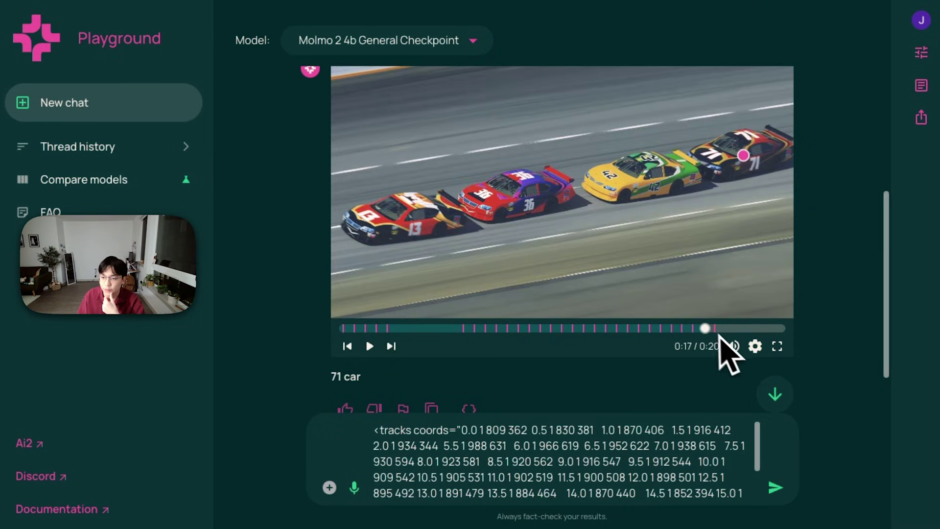
key(End)
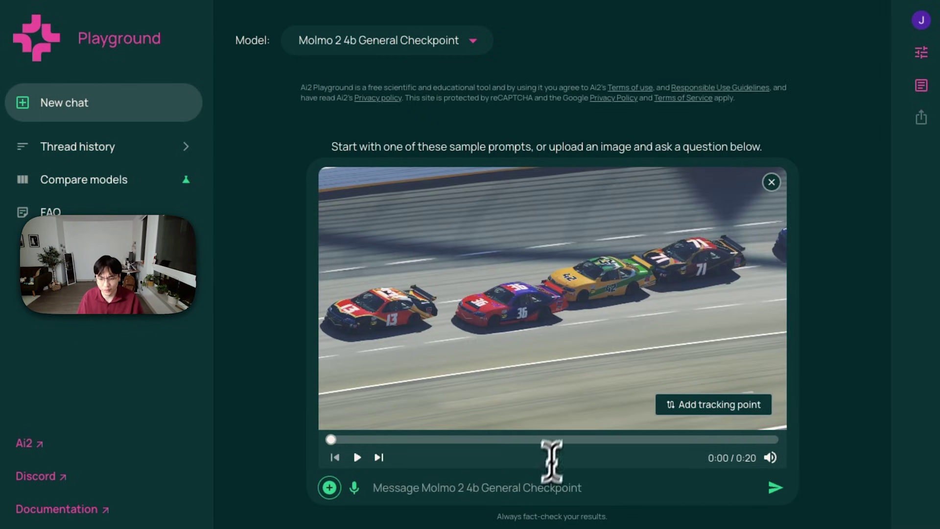
Send the prompt 'track the car that passes car 13 in 1 fps' for the race video.
click(544, 482)
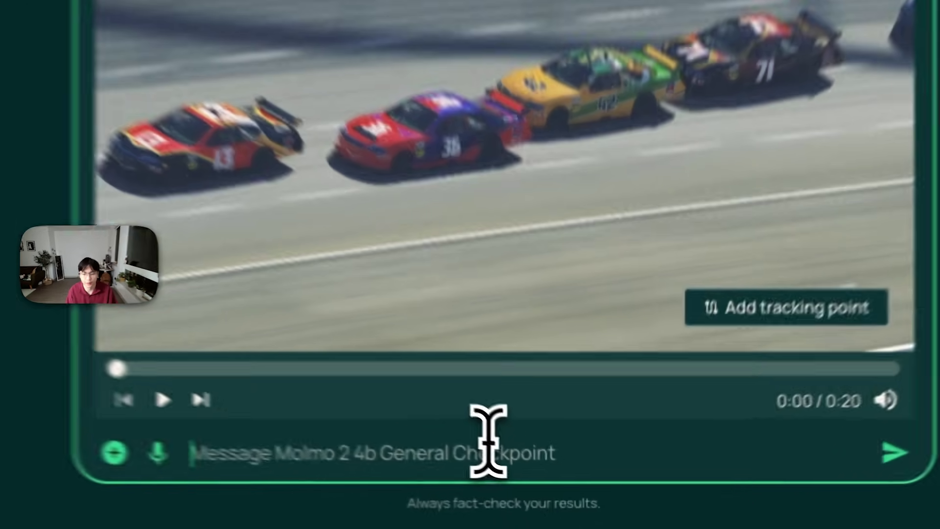
text(track the car that passes car 13 in 1 fps)
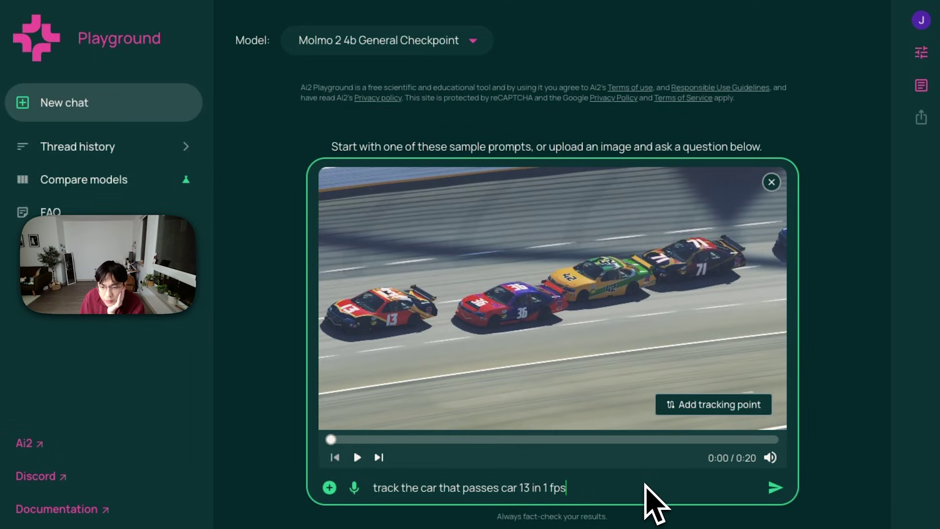
key(Return)
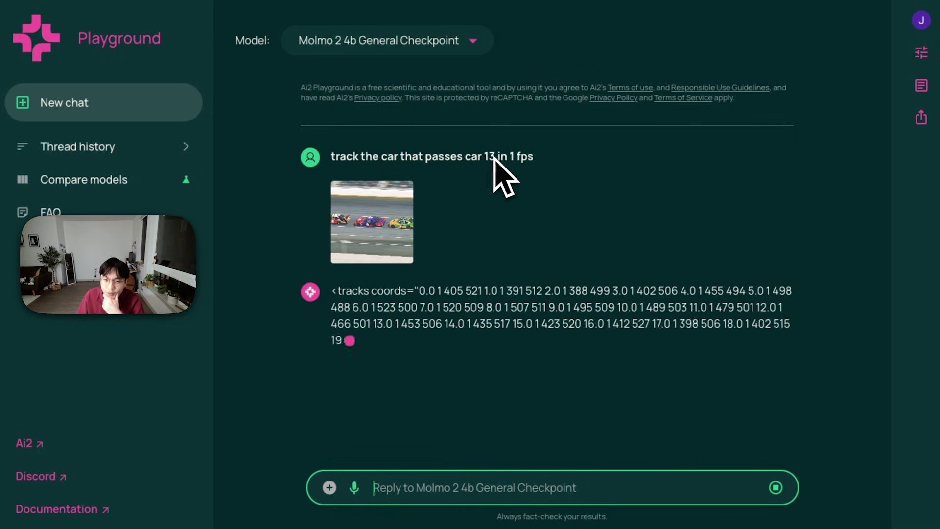
Play the passing-car tracking video, skipping to the 9-second mark and then near the end.
scroll(536, 272, down, 2)
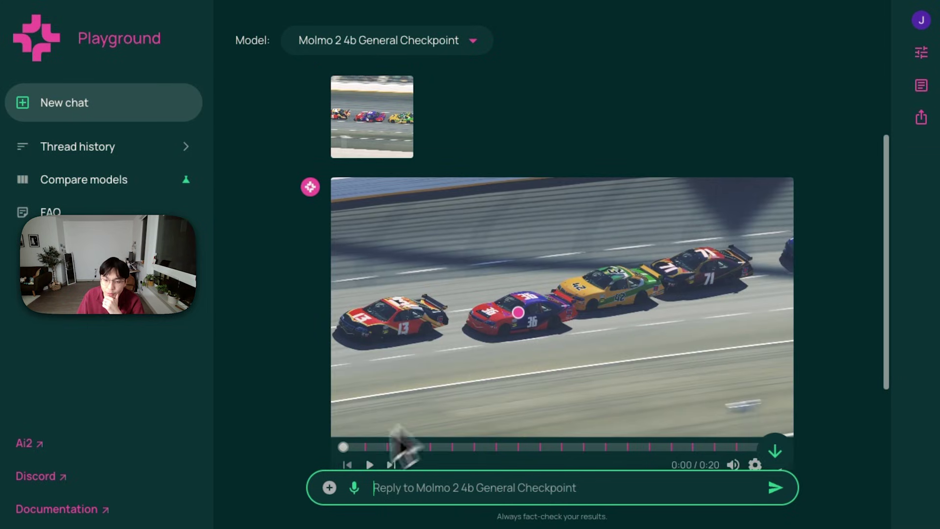
scroll(510, 336, down, 1)
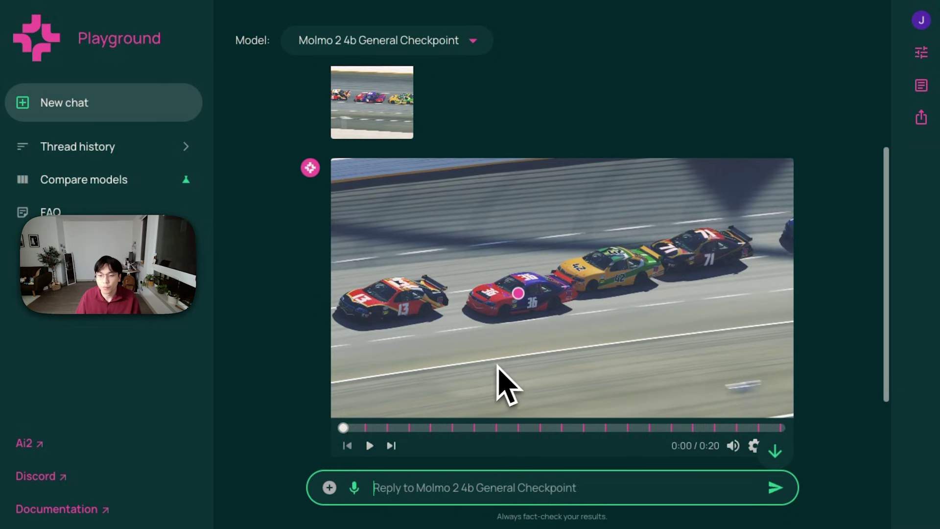
click(370, 445)
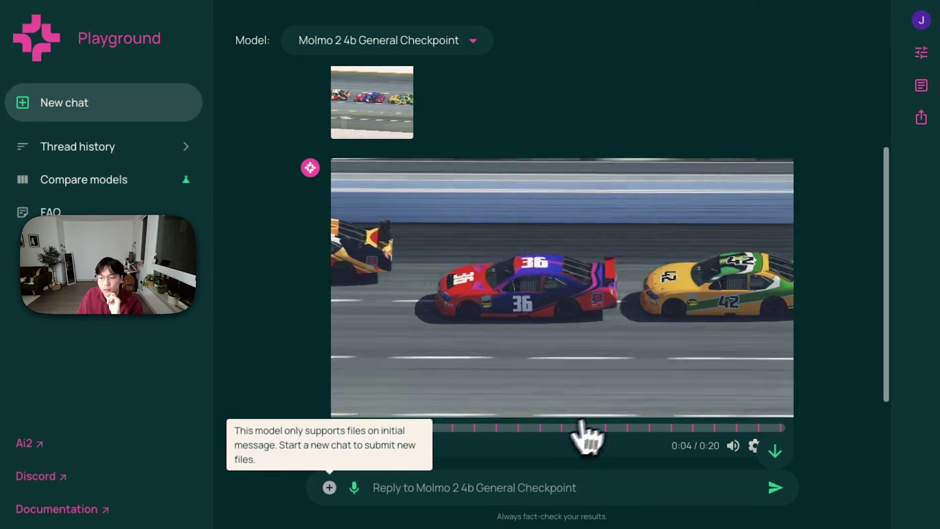
click(539, 428)
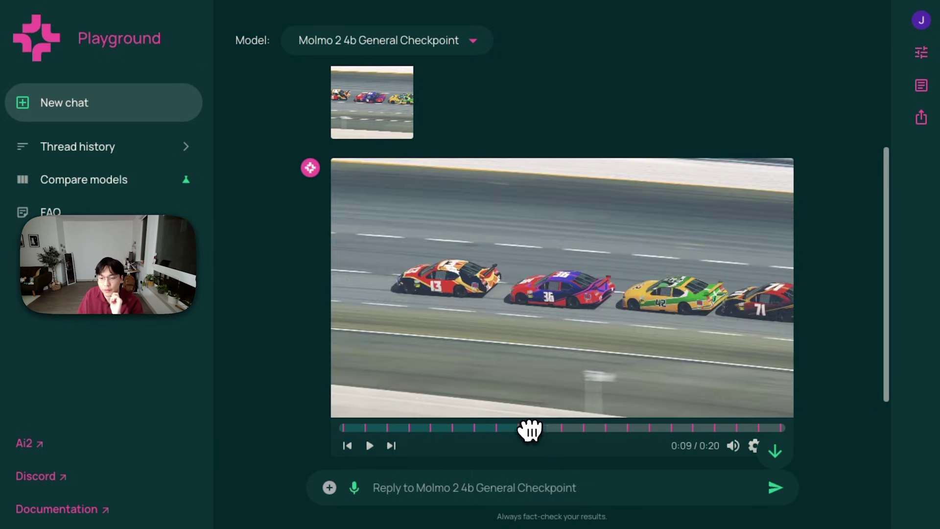
drag(574, 429, 776, 428)
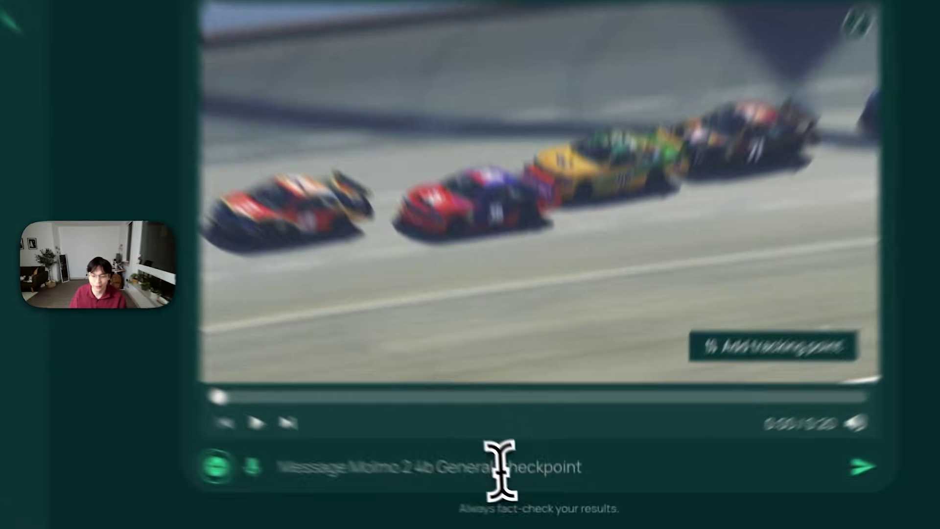
Draft the prompt 'track the yellow car' and begin adding a tracking point to the video.
click(517, 494)
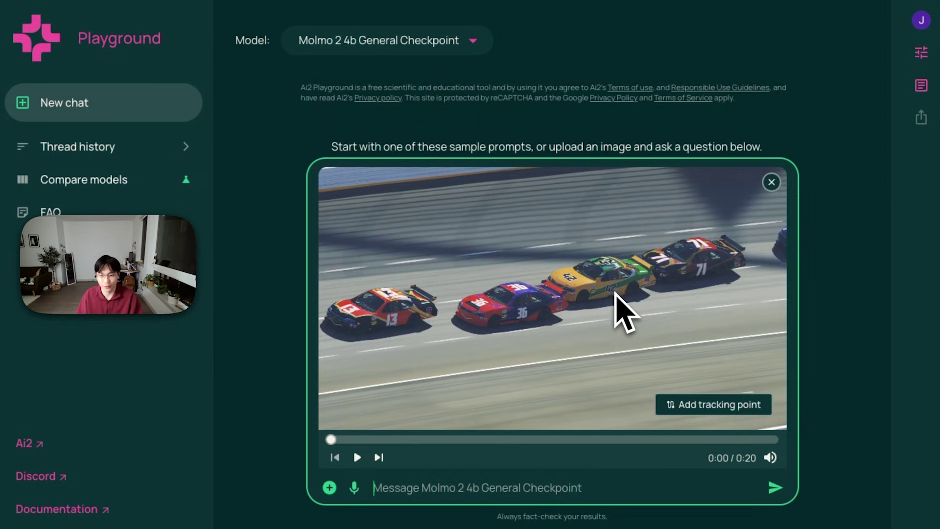
text(track th)
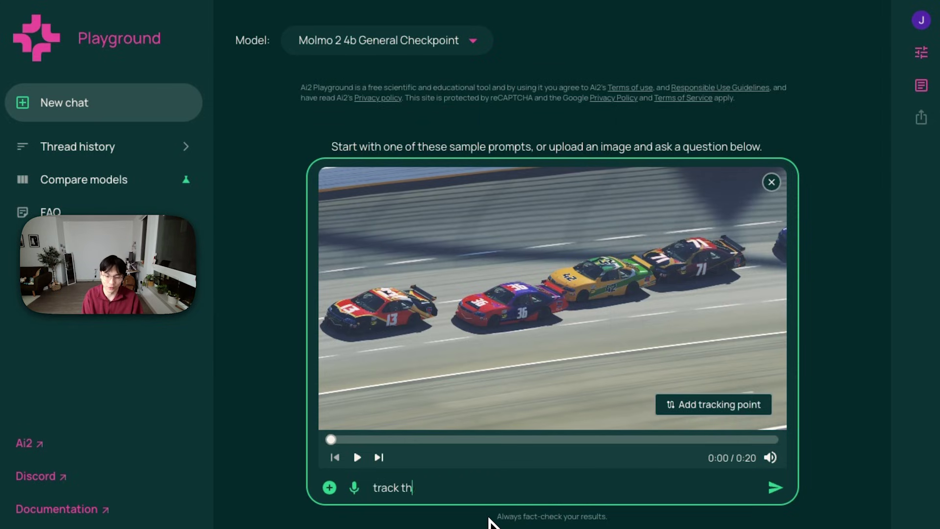
text(e car 42)
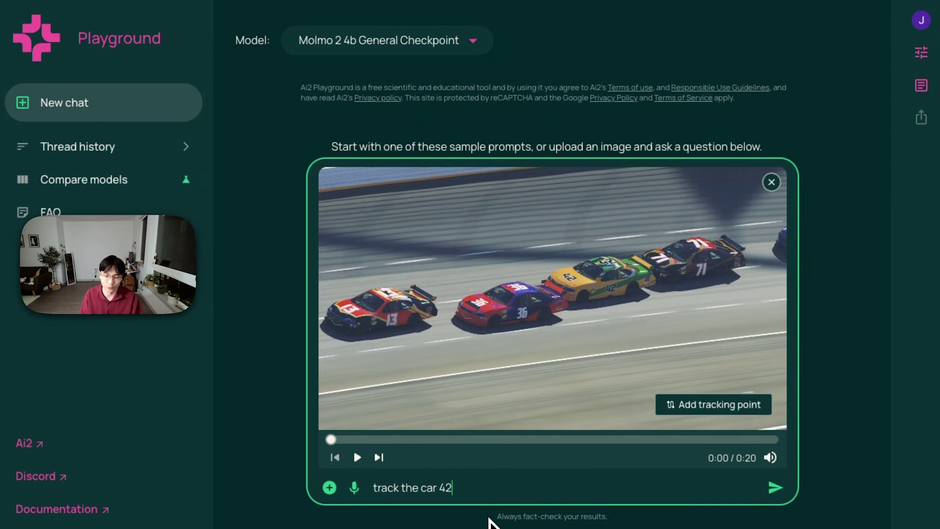
key(ctrl+shift+Left)
key(ctrl+shift+Left)
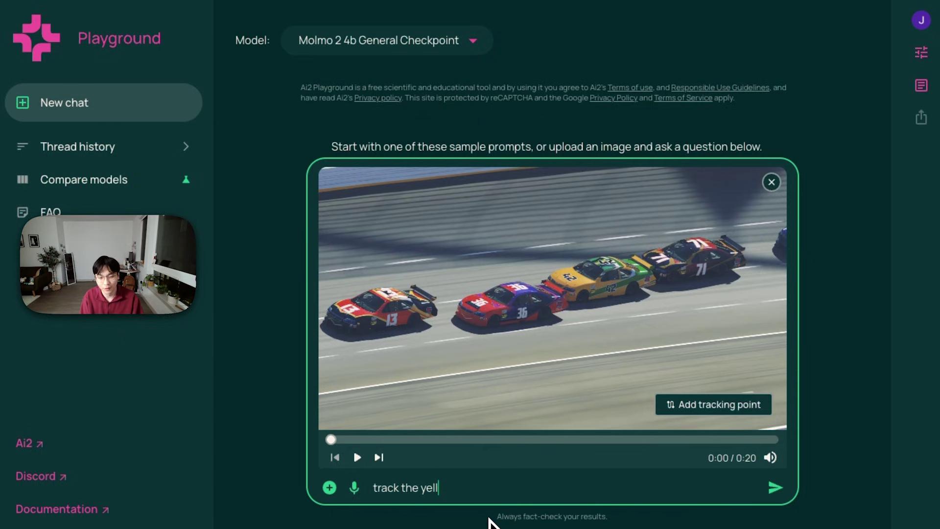
key(ctrl+a)
key(Right)
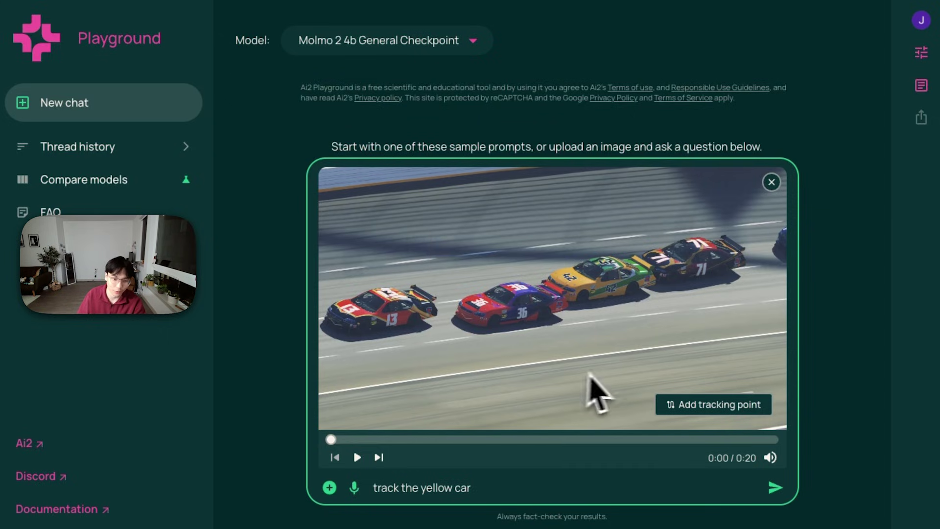
click(704, 399)
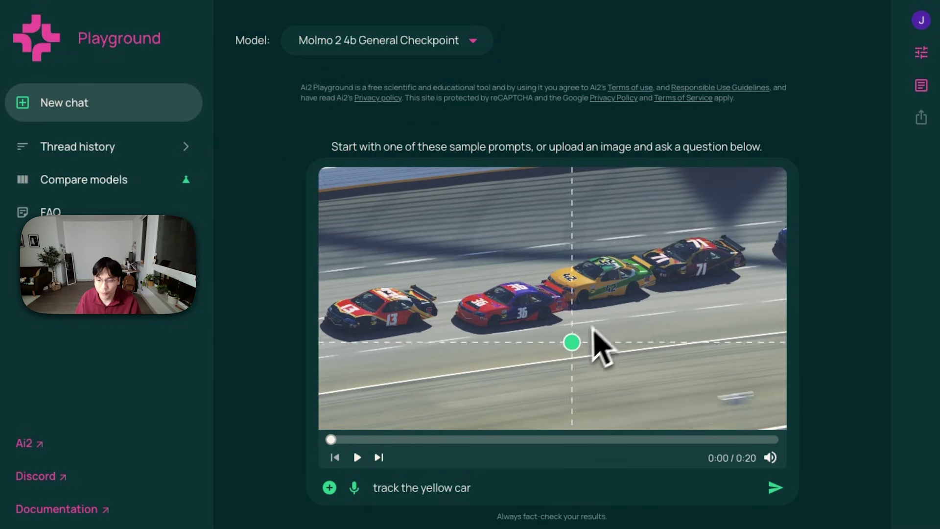
Replace the misplaced tracking point with one pinned on yellow car 42.
click(630, 337)
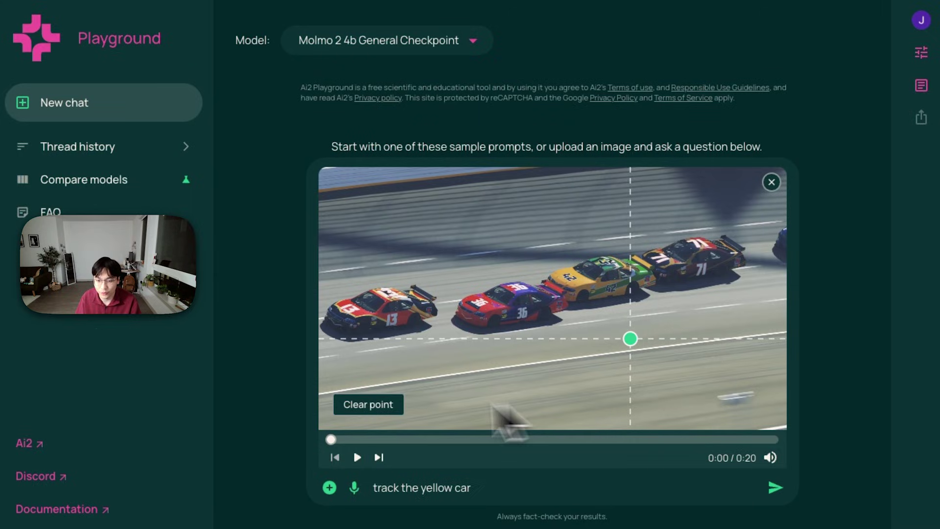
click(372, 405)
click(720, 404)
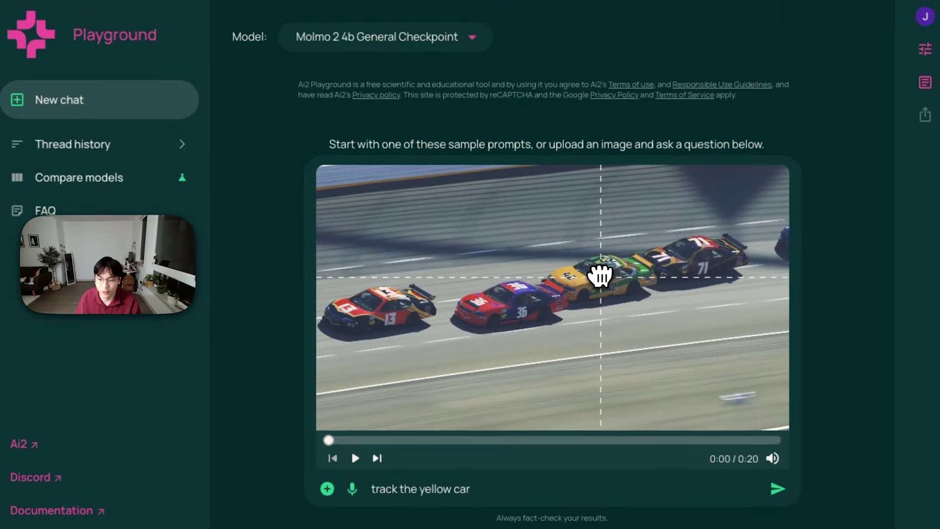
click(476, 140)
Cut the prompt down to just 'track' and send it with the point.
text(ar)
key(ctrl+a)
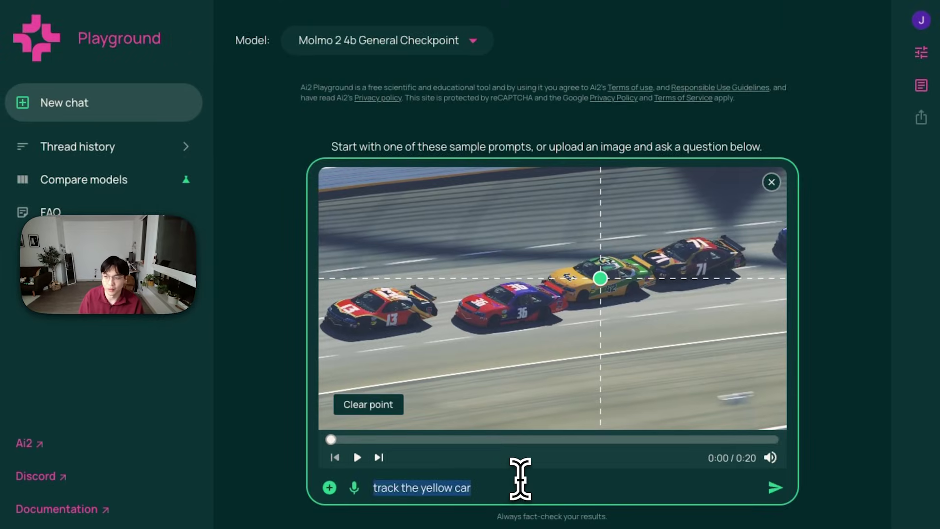
key(BackSpace)
text(tra)
text(ck th)
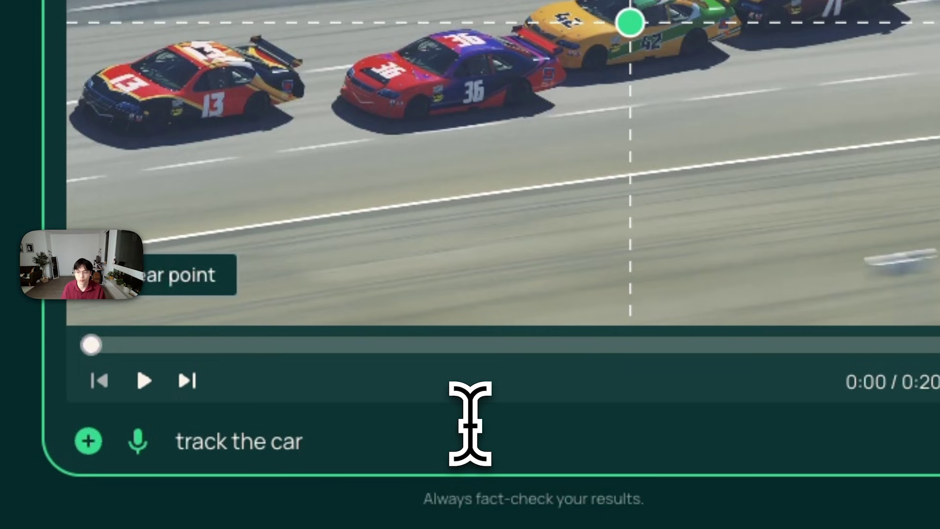
key(ctrl+shift+Left)
key(ctrl+shift+Left)
key(BackSpace)
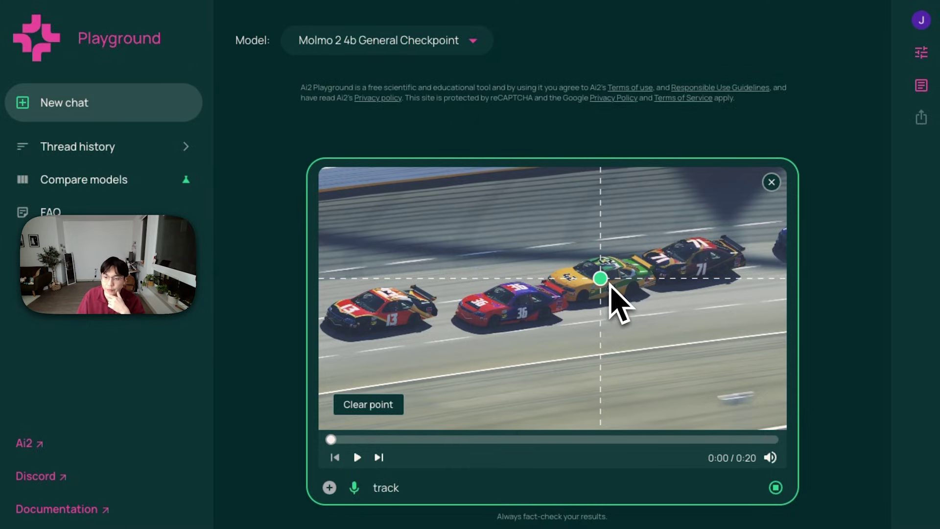
key(Return)
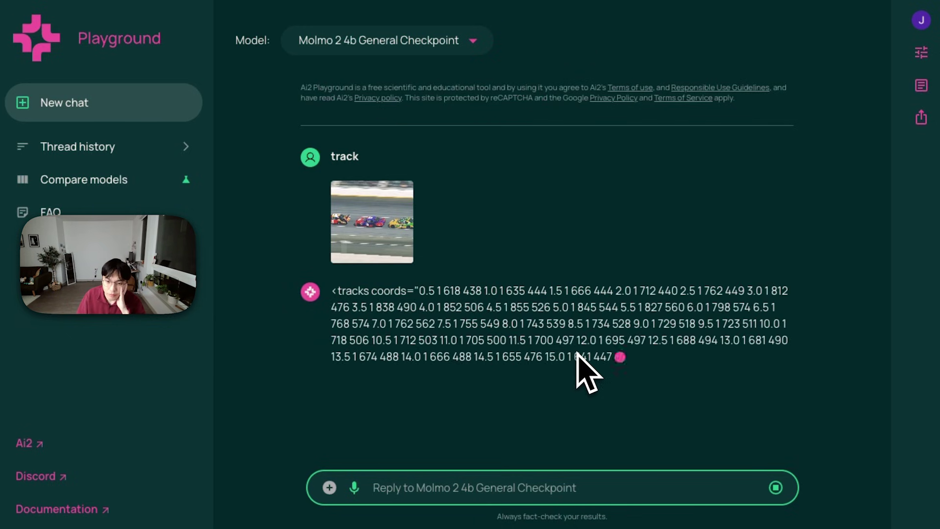
Play the reply video where the pink 'object' dot follows yellow car 42.
scroll(581, 329, down, 4)
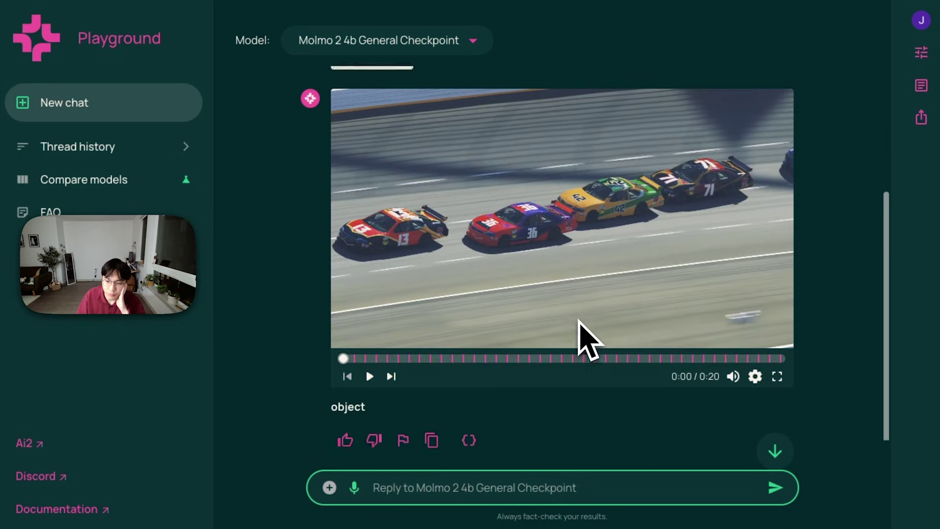
scroll(585, 333, up, 3)
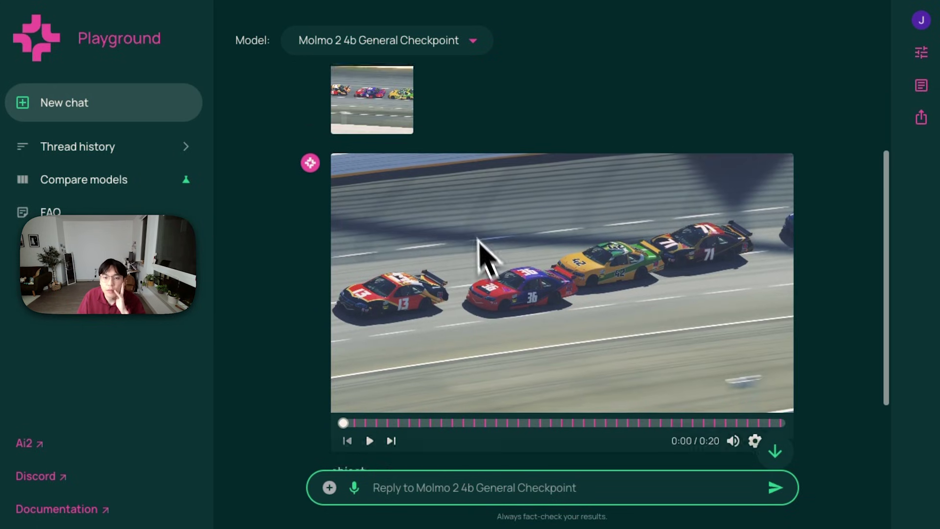
scroll(451, 233, up, 1)
scroll(483, 203, down, 2)
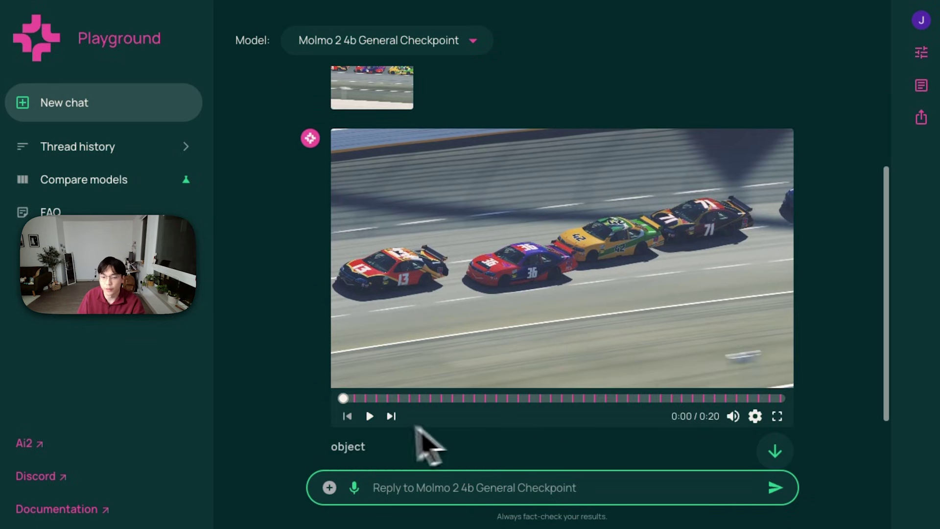
click(370, 417)
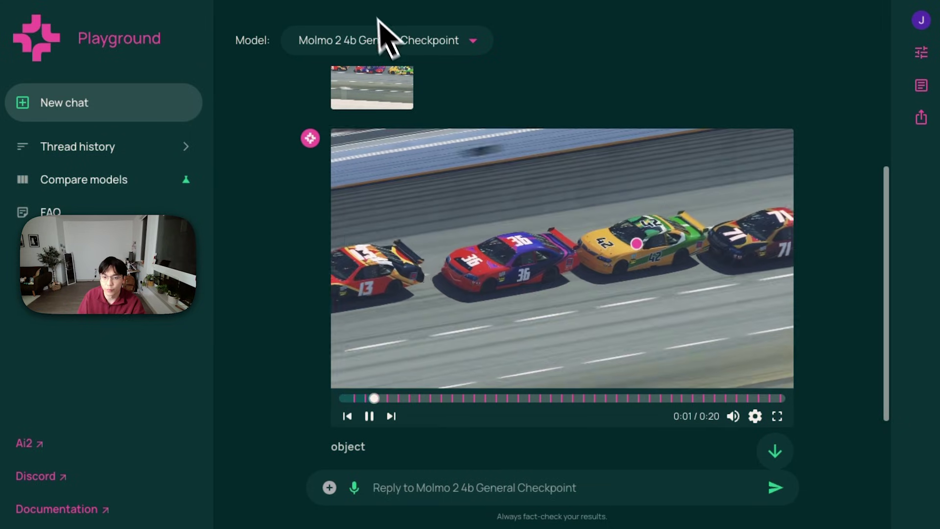